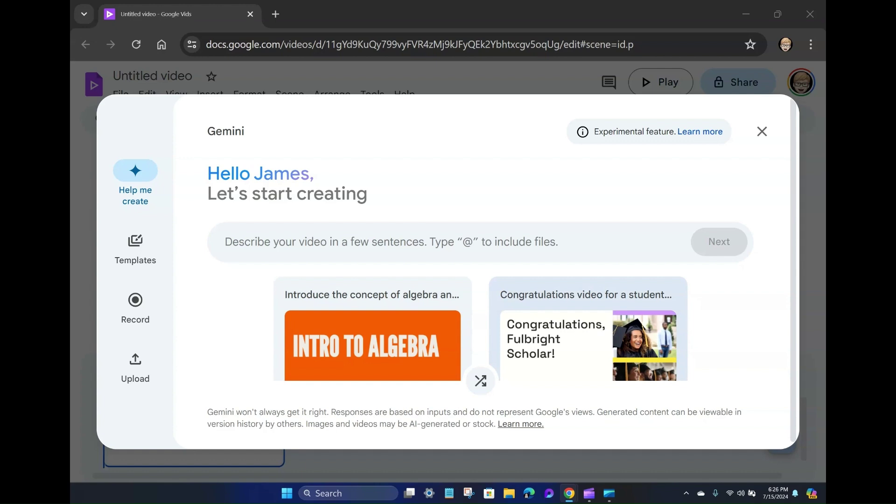
- Shuffle the suggested prompt cards twice to show Expanding Our Footprint and Community Volunteer Day
{"action": "left_click", "coordinate": [480, 380]}
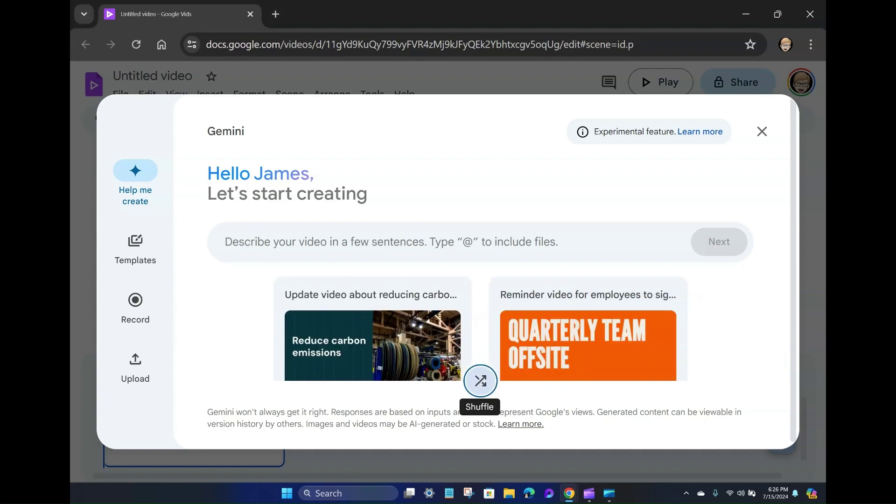
{"action": "left_click", "coordinate": [480, 381]}
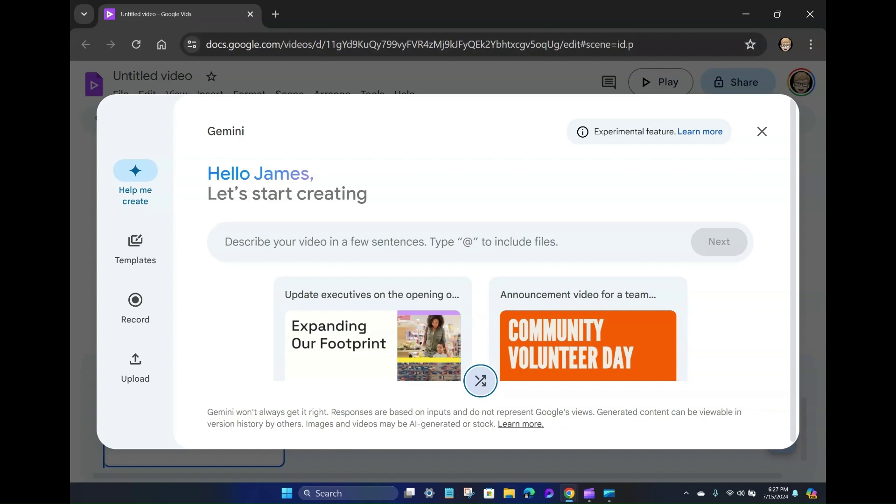
- Open the Start with a template gallery and browse its first templates, from Documentary down
{"action": "left_click", "coordinate": [136, 248]}
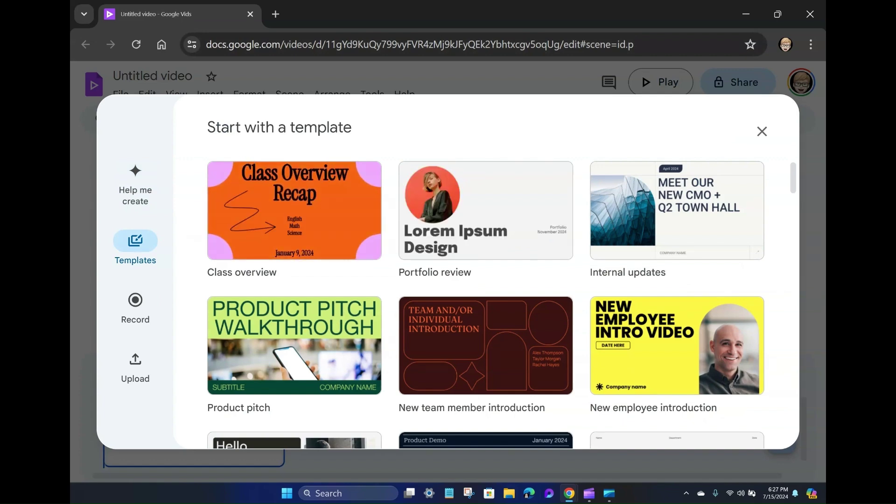
{"action": "scroll", "coordinate": [486, 303], "scroll_direction": "down", "scroll_amount": 3}
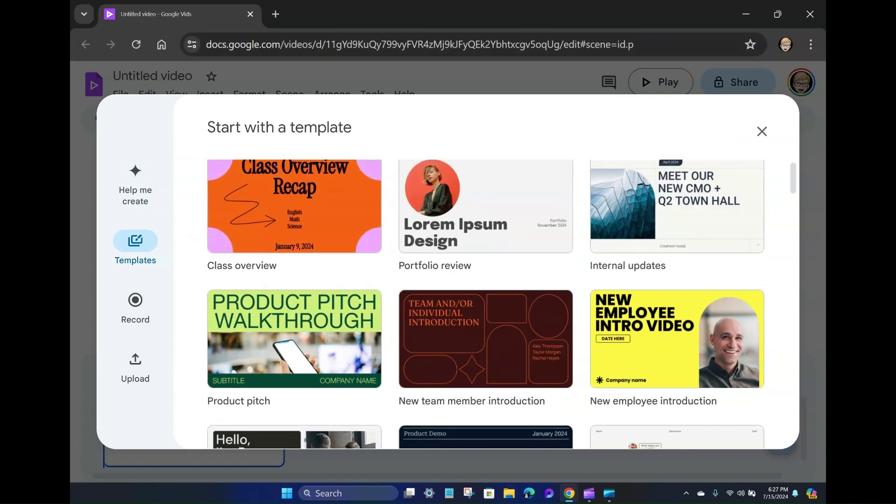
{"action": "scroll", "coordinate": [486, 303], "scroll_direction": "down", "scroll_amount": 3}
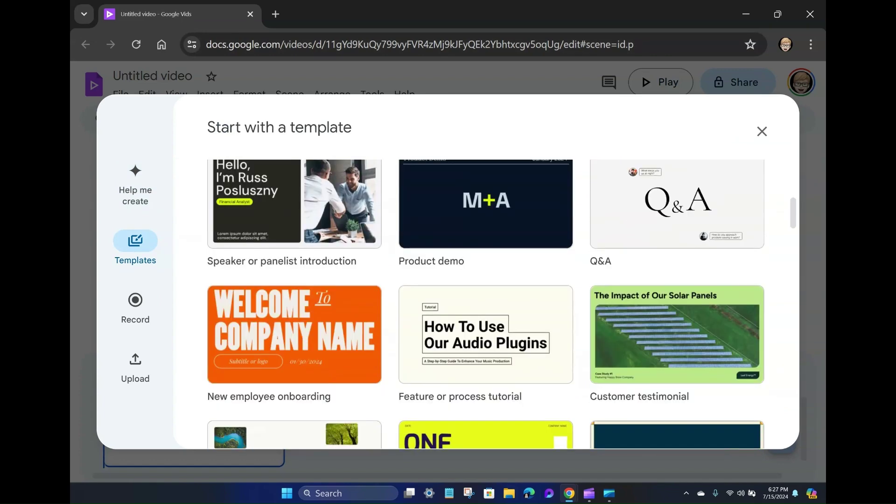
{"action": "scroll", "coordinate": [486, 304], "scroll_direction": "up", "scroll_amount": 2}
{"action": "scroll", "coordinate": [486, 304], "scroll_direction": "down", "scroll_amount": 3}
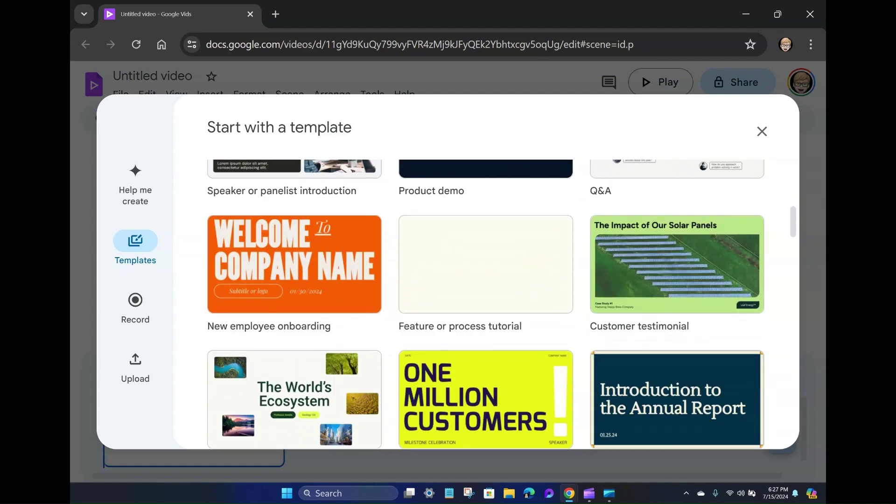
{"action": "scroll", "coordinate": [485, 303], "scroll_direction": "down", "scroll_amount": 3}
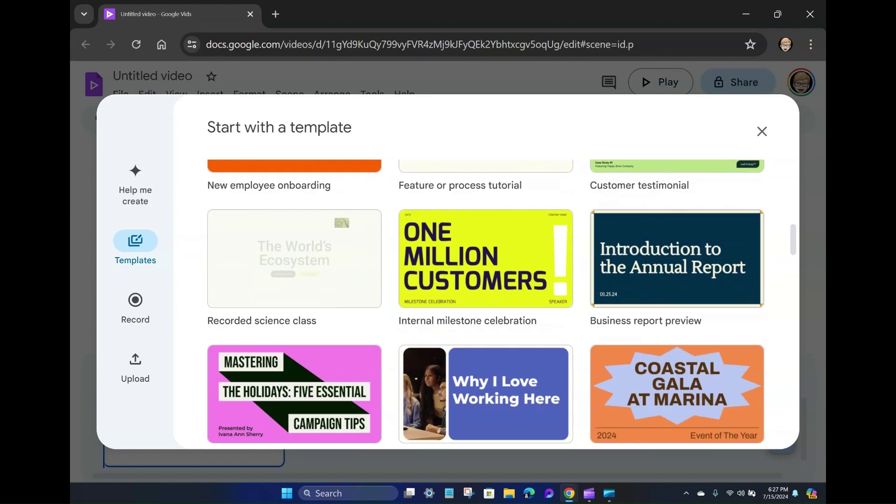
{"action": "scroll", "coordinate": [677, 262], "scroll_direction": "down", "scroll_amount": 3}
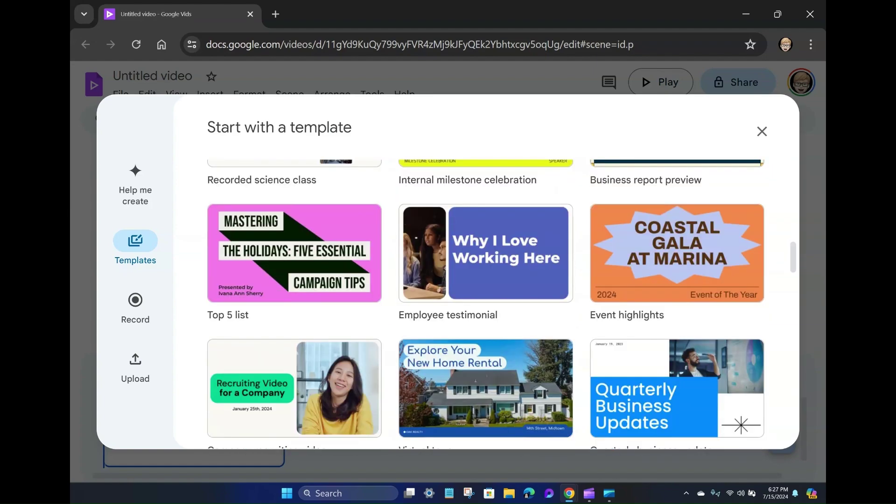
{"action": "scroll", "coordinate": [677, 261], "scroll_direction": "down", "scroll_amount": 3}
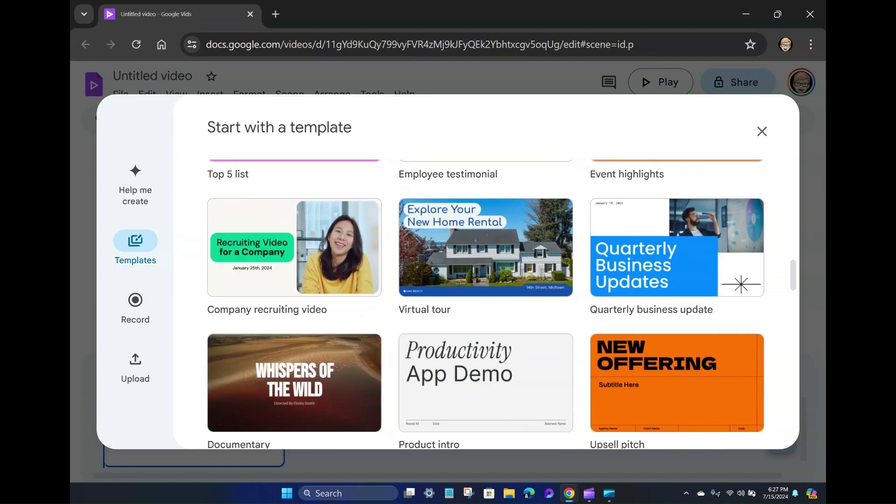
- Continue to the bottom of the template gallery, reaching Fundraising and Research findings
{"action": "scroll", "coordinate": [676, 261], "scroll_direction": "down", "scroll_amount": 1}
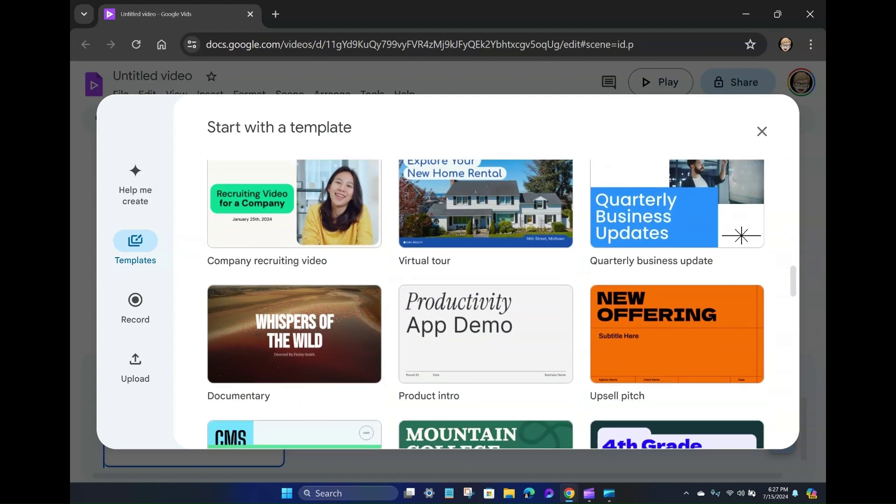
{"action": "scroll", "coordinate": [677, 261], "scroll_direction": "down", "scroll_amount": 4}
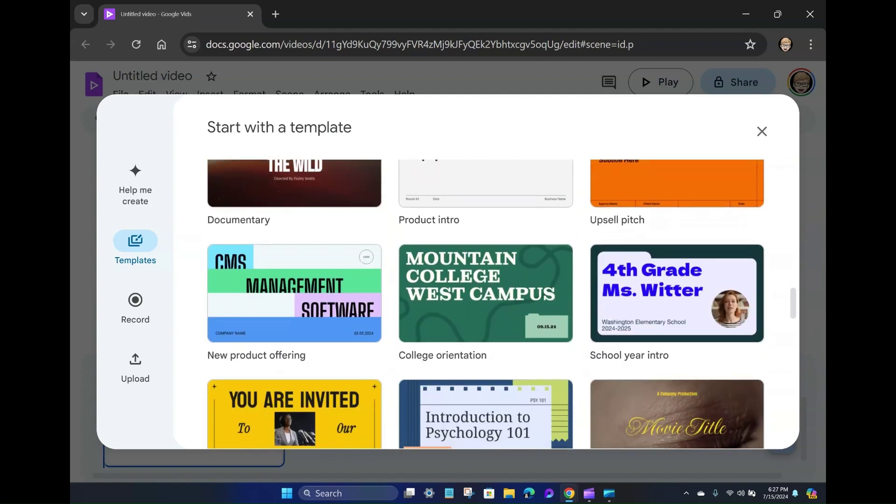
{"action": "scroll", "coordinate": [677, 262], "scroll_direction": "down", "scroll_amount": 1}
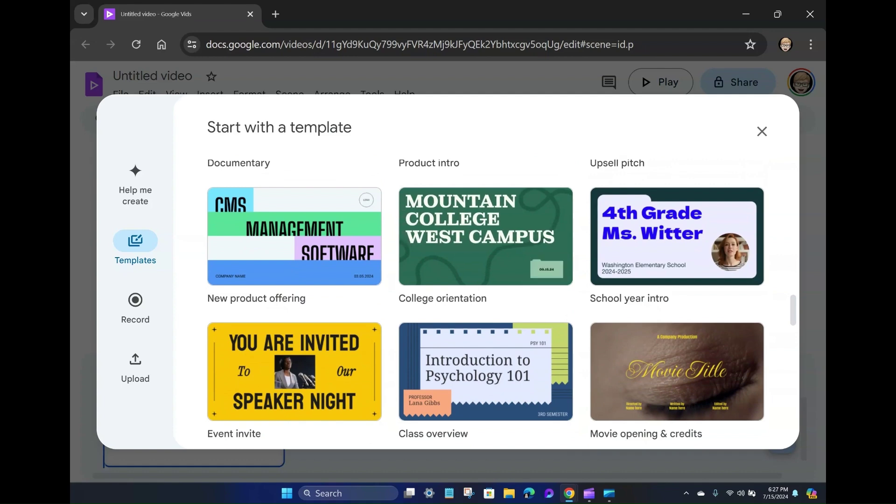
{"action": "scroll", "coordinate": [677, 262], "scroll_direction": "down", "scroll_amount": 7}
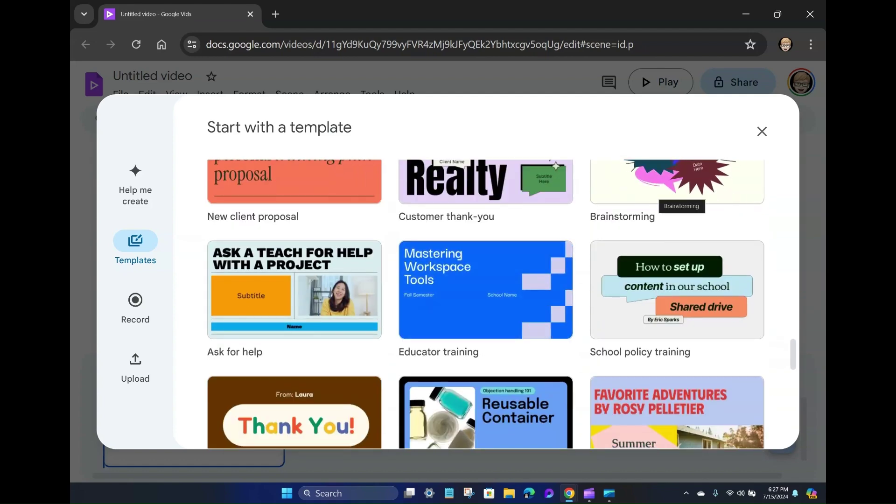
{"action": "scroll", "coordinate": [677, 197], "scroll_direction": "up", "scroll_amount": 1}
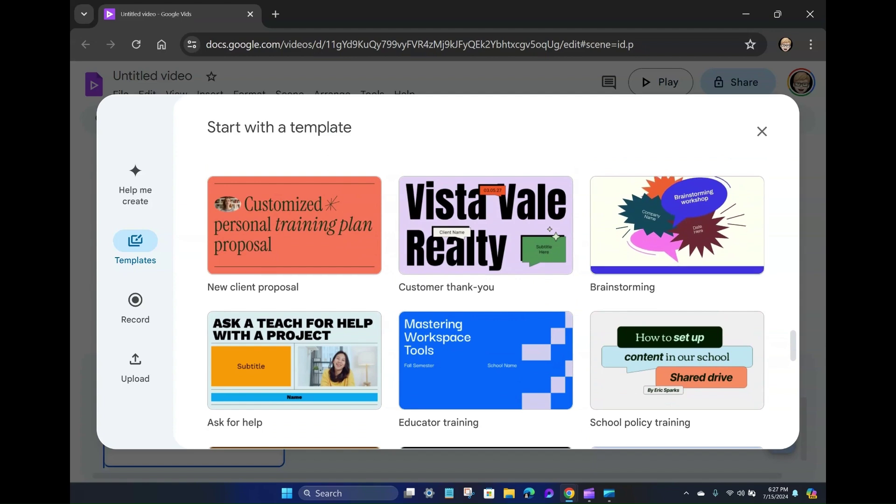
{"action": "scroll", "coordinate": [485, 303], "scroll_direction": "down", "scroll_amount": 5}
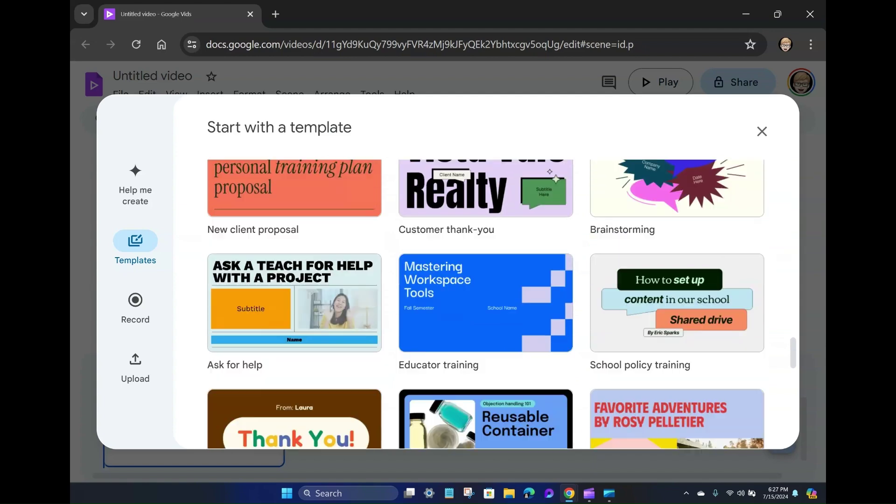
{"action": "scroll", "coordinate": [485, 304], "scroll_direction": "down", "scroll_amount": 4}
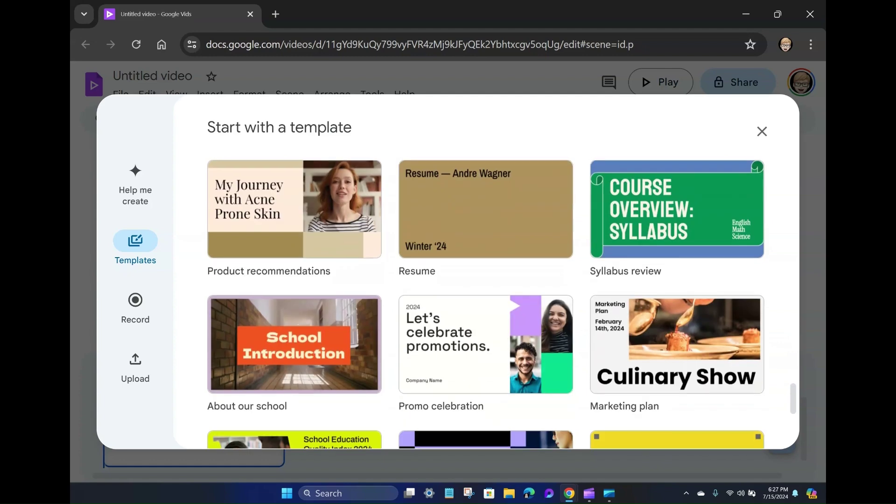
{"action": "scroll", "coordinate": [486, 304], "scroll_direction": "down", "scroll_amount": 4}
{"action": "scroll", "coordinate": [502, 304], "scroll_direction": "down", "scroll_amount": 1}
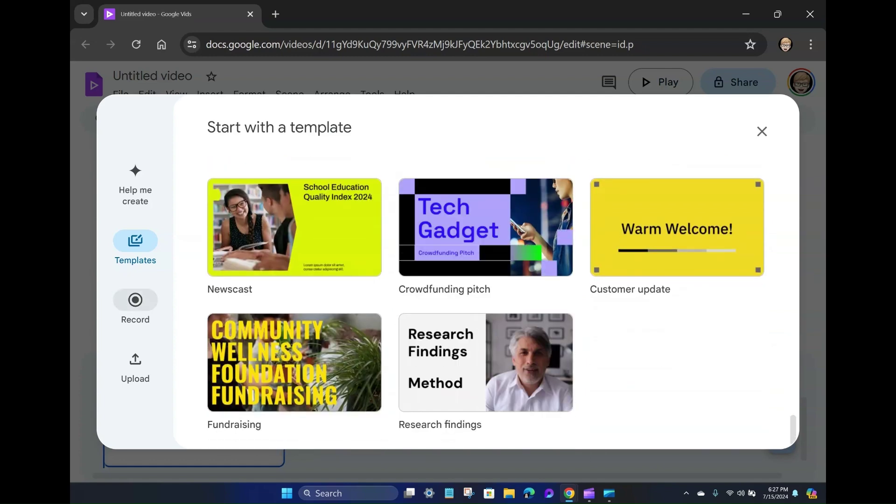
- Preview the Record and Upload options, return to Help me create, and open its help article
{"action": "left_click", "coordinate": [135, 300]}
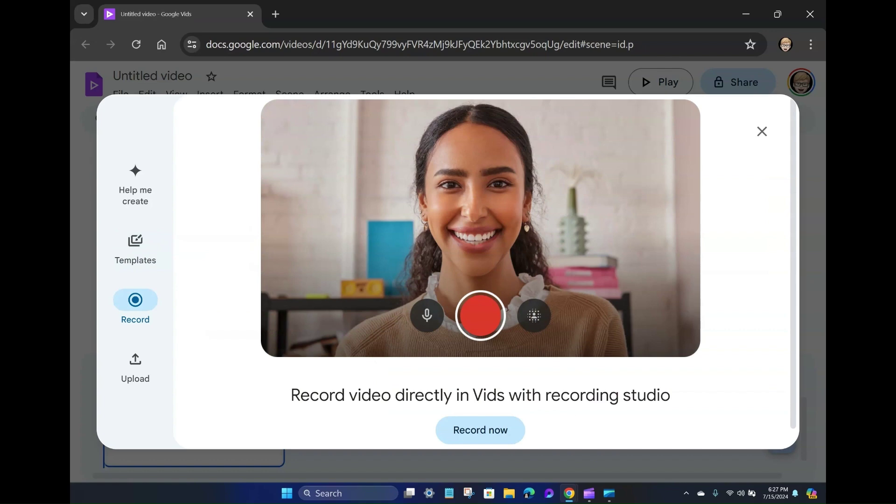
{"action": "left_click", "coordinate": [136, 359]}
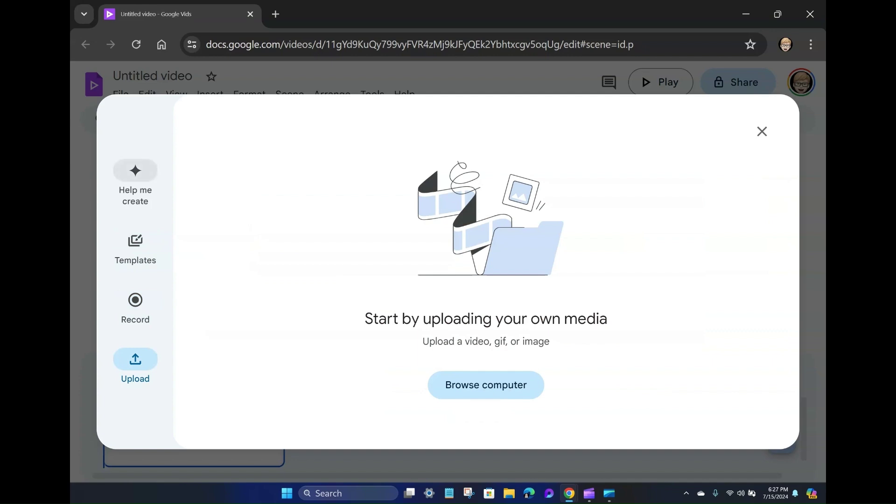
{"action": "left_click", "coordinate": [136, 170]}
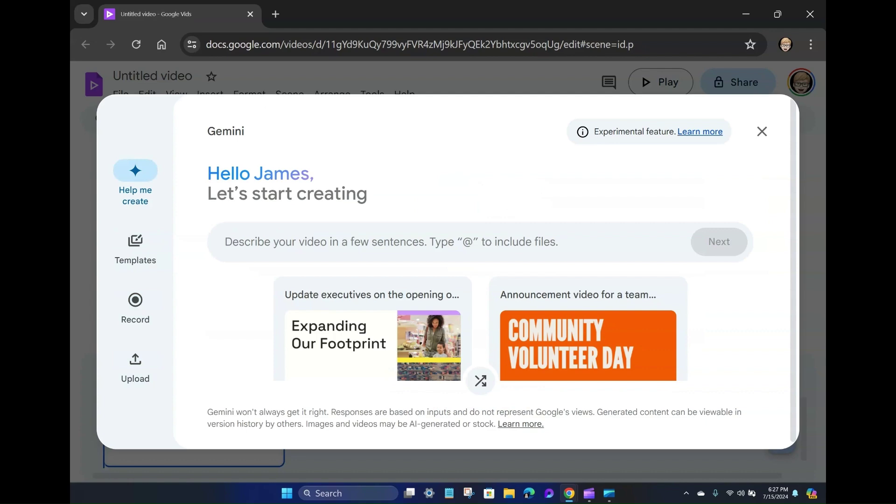
{"action": "left_click", "coordinate": [700, 132]}
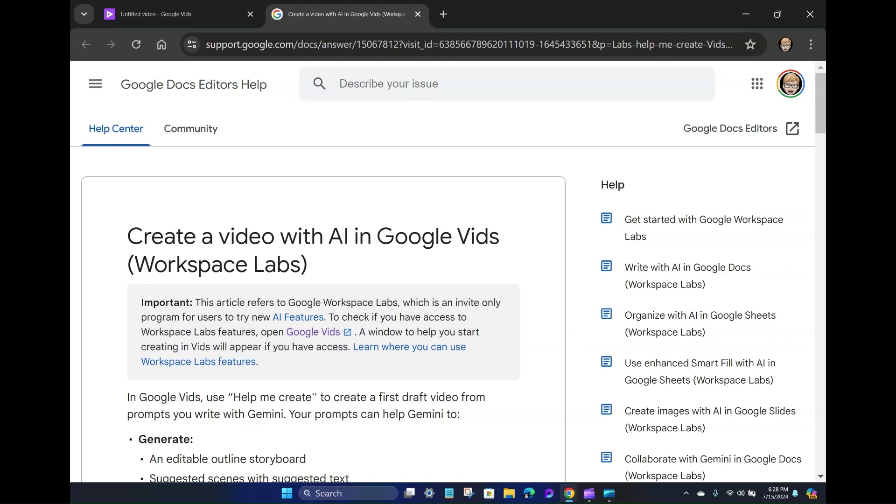
- Read the 'Create a video with AI in Google Vids' help article down to its Create a video with AI section
{"action": "scroll", "coordinate": [448, 278], "scroll_direction": "down", "scroll_amount": 2}
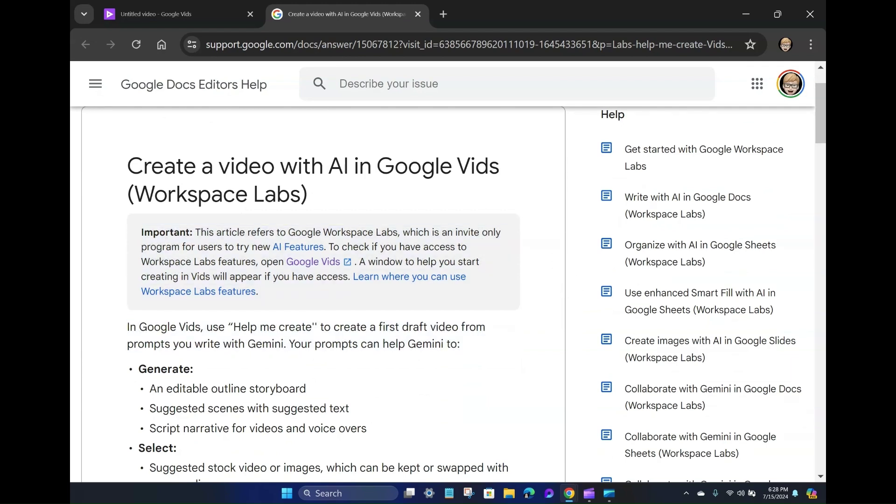
{"action": "scroll", "coordinate": [448, 280], "scroll_direction": "down", "scroll_amount": 2}
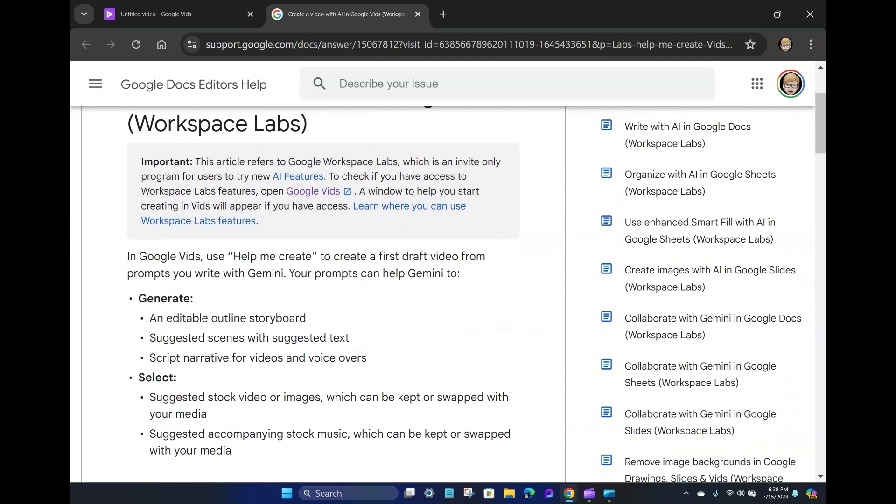
{"action": "scroll", "coordinate": [448, 280], "scroll_direction": "down", "scroll_amount": 2}
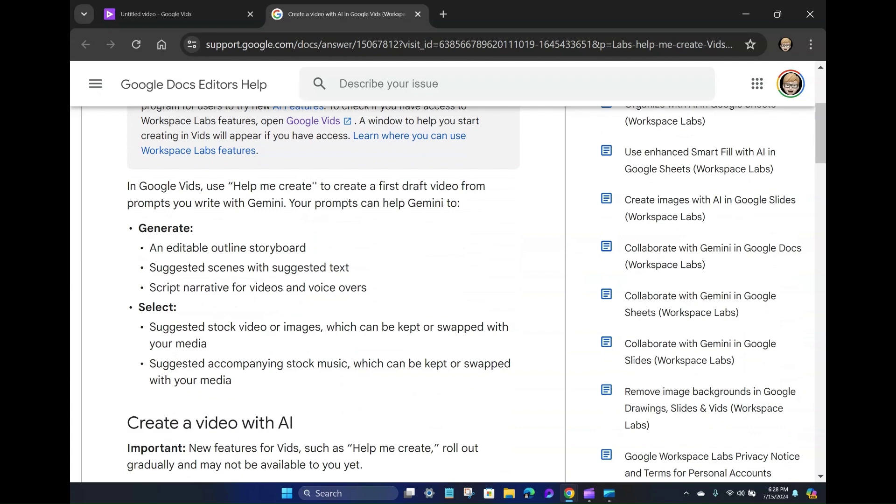
{"action": "scroll", "coordinate": [448, 294], "scroll_direction": "down", "scroll_amount": 2}
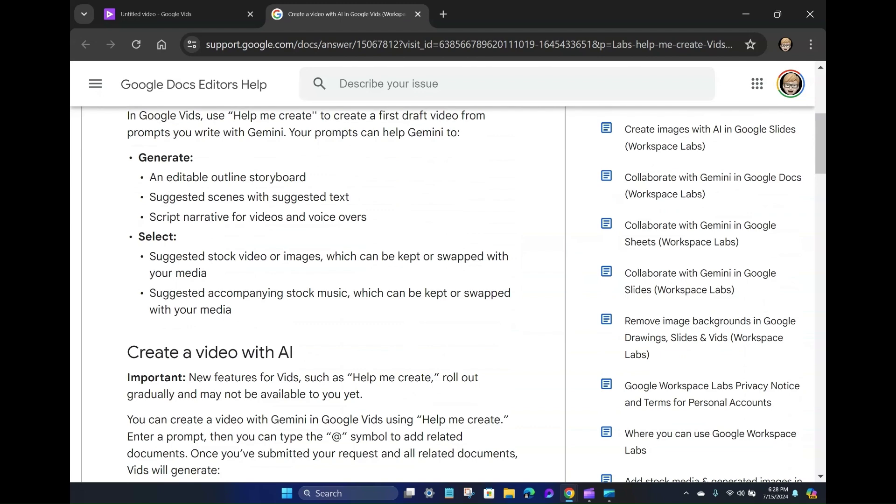
{"action": "scroll", "coordinate": [448, 294], "scroll_direction": "down", "scroll_amount": 3}
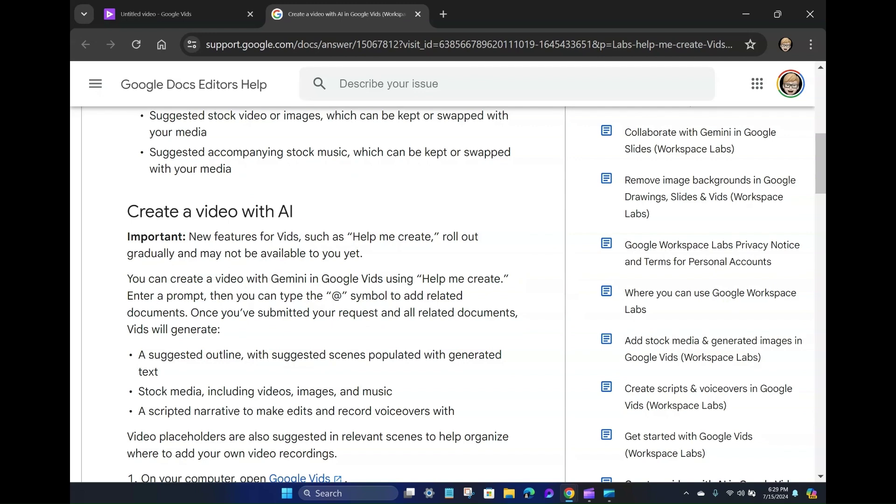
{"action": "scroll", "coordinate": [317, 295], "scroll_direction": "down", "scroll_amount": 5}
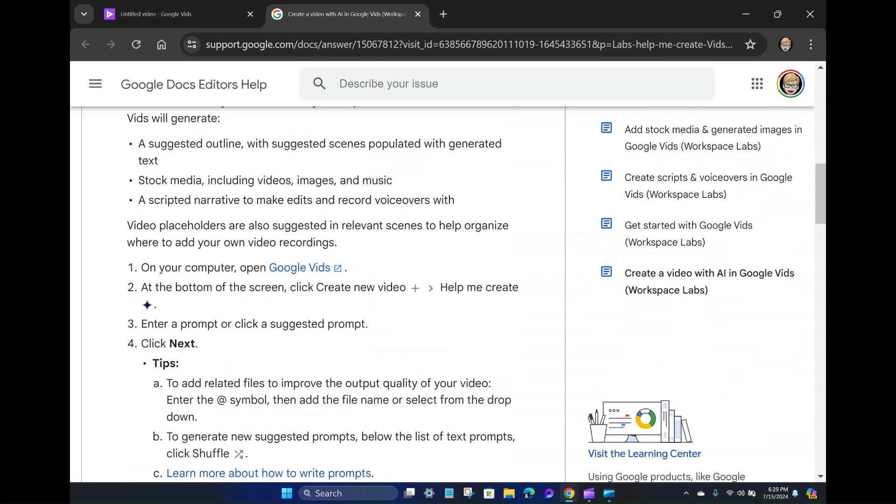
{"action": "scroll", "coordinate": [318, 294], "scroll_direction": "down", "scroll_amount": 6}
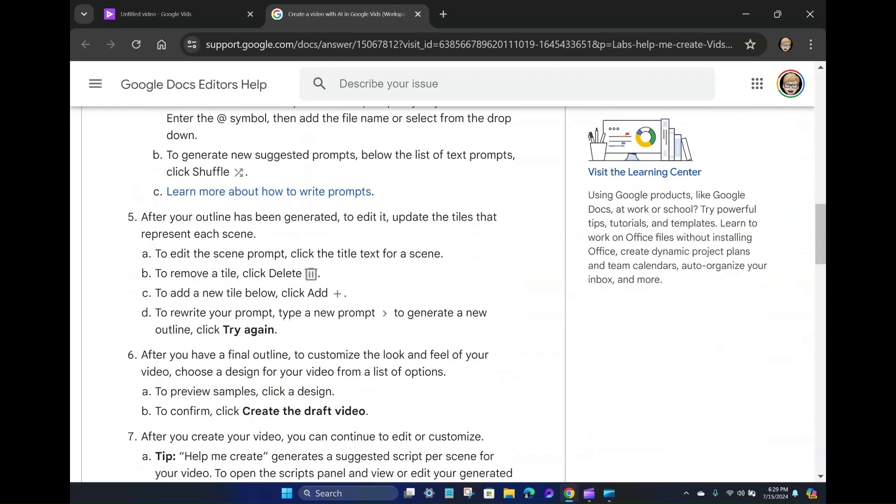
{"action": "scroll", "coordinate": [318, 294], "scroll_direction": "down", "scroll_amount": 3}
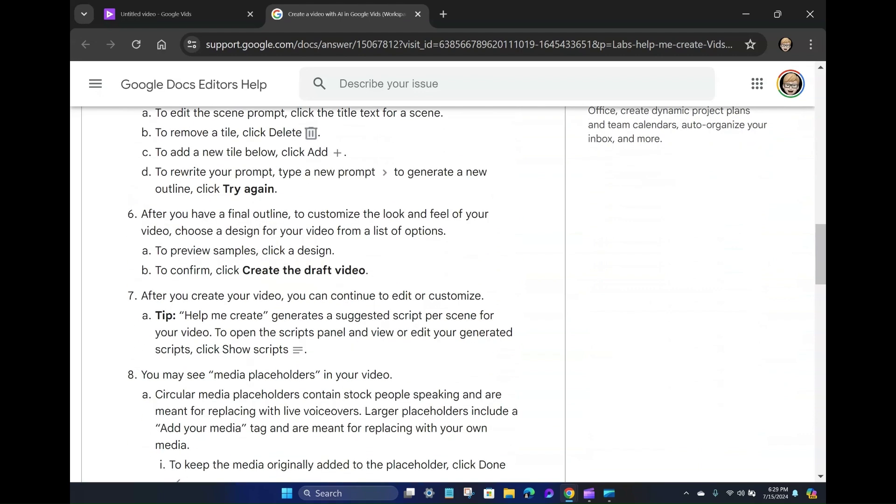
{"action": "scroll", "coordinate": [317, 294], "scroll_direction": "down", "scroll_amount": 5}
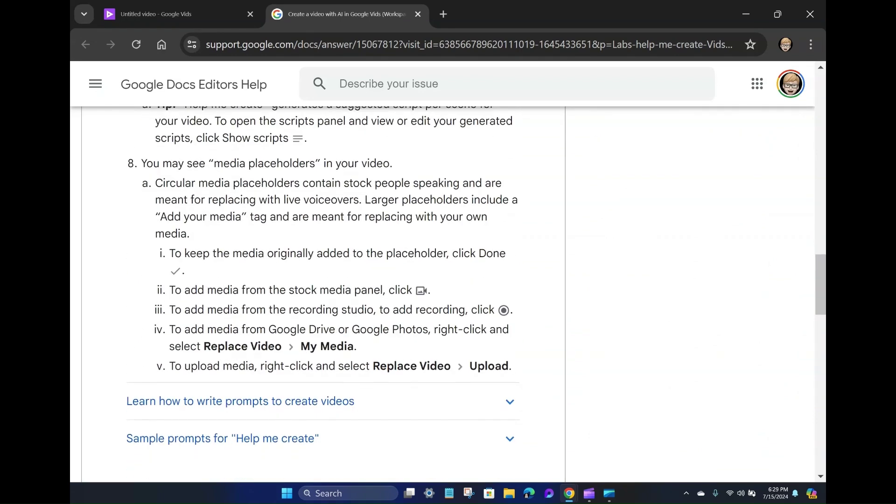
{"action": "scroll", "coordinate": [318, 294], "scroll_direction": "down", "scroll_amount": 8}
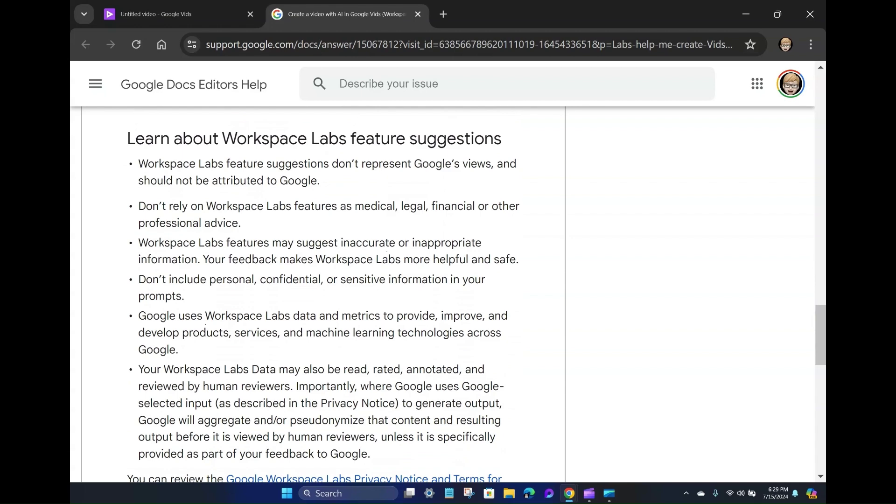
{"action": "scroll", "coordinate": [317, 294], "scroll_direction": "down", "scroll_amount": 9}
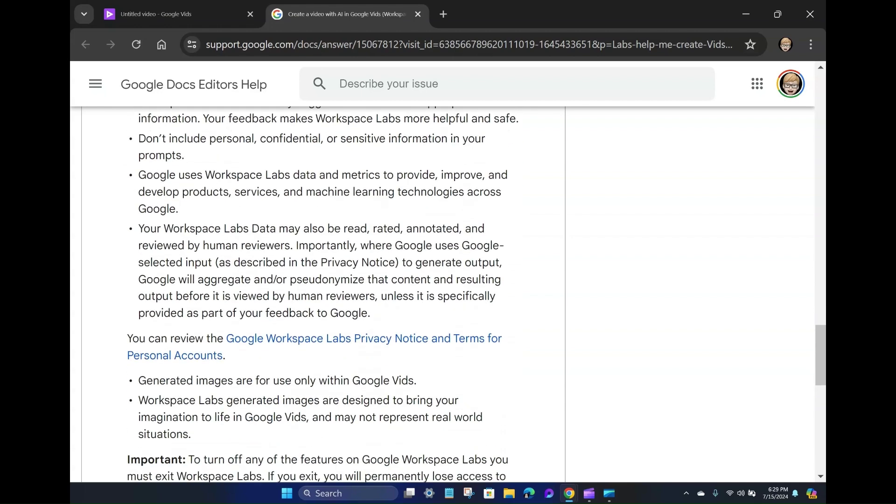
{"action": "scroll", "coordinate": [317, 294], "scroll_direction": "down", "scroll_amount": 4}
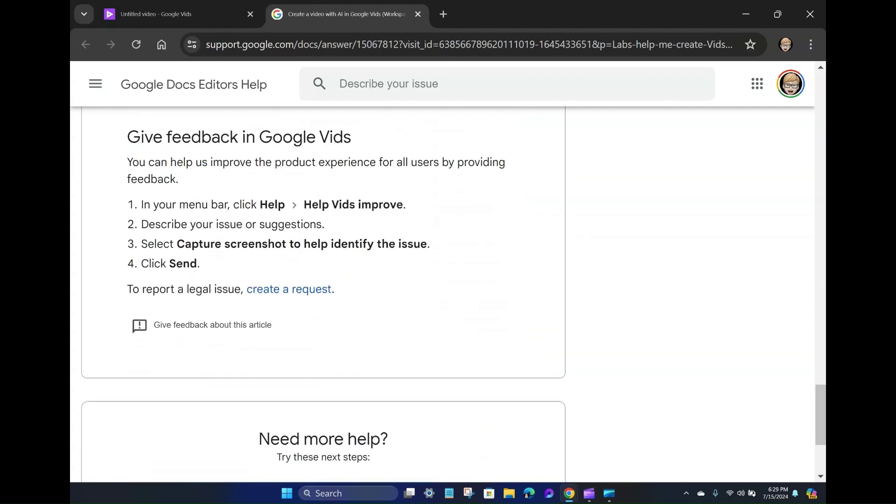
{"action": "scroll", "coordinate": [317, 294], "scroll_direction": "up", "scroll_amount": 1}
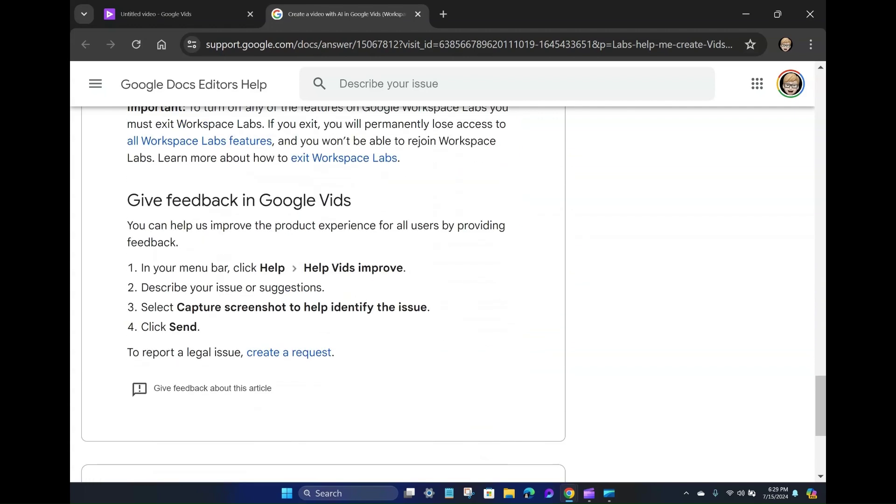
{"action": "scroll", "coordinate": [318, 280], "scroll_direction": "up", "scroll_amount": 20}
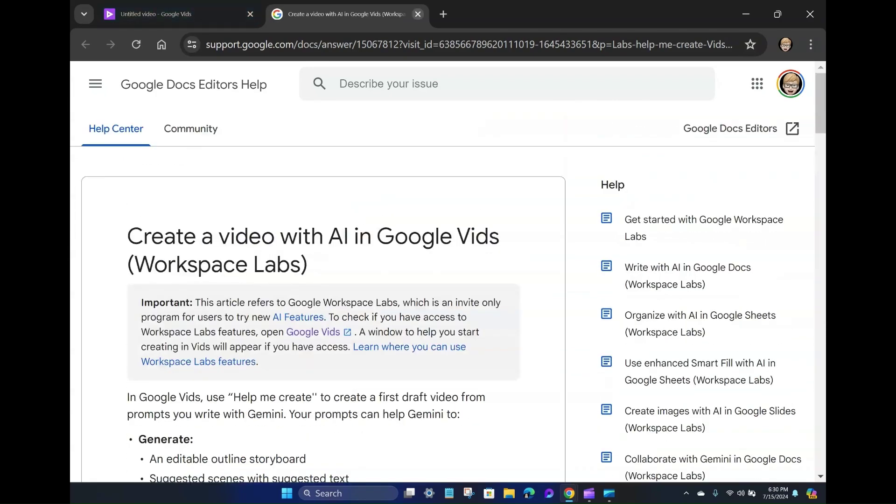
- Close the help tab and submit the Gemini prompt 'Introducing Google AI and Google Vids'
{"action": "left_click", "coordinate": [418, 14]}
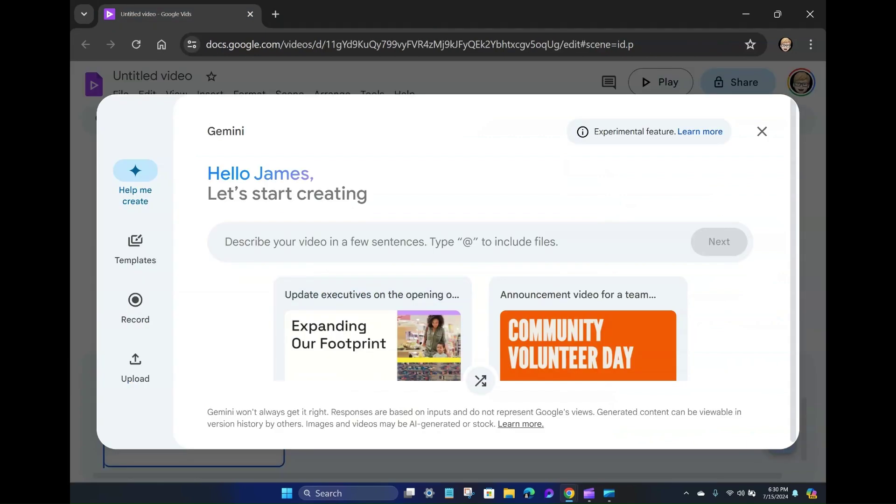
{"action": "left_click", "coordinate": [225, 242]}
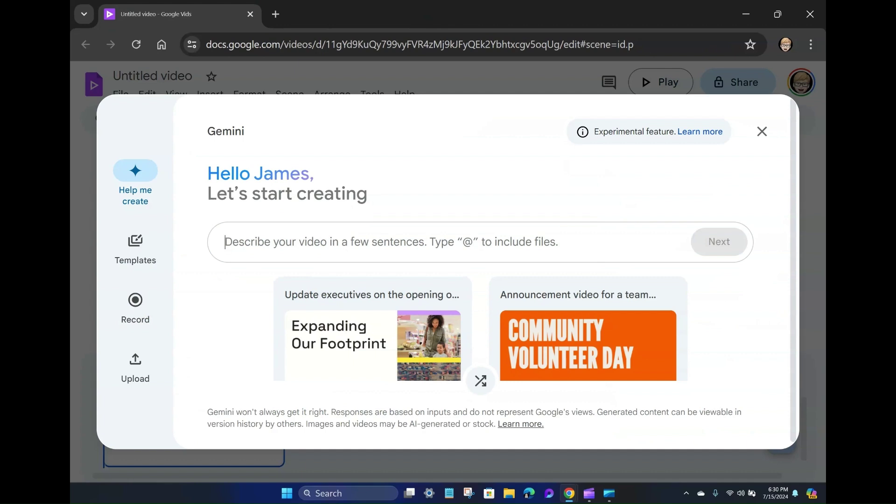
{"action": "type", "text": "Introu"}
{"action": "key", "text": "BackSpace"}
{"action": "type", "text": "d"}
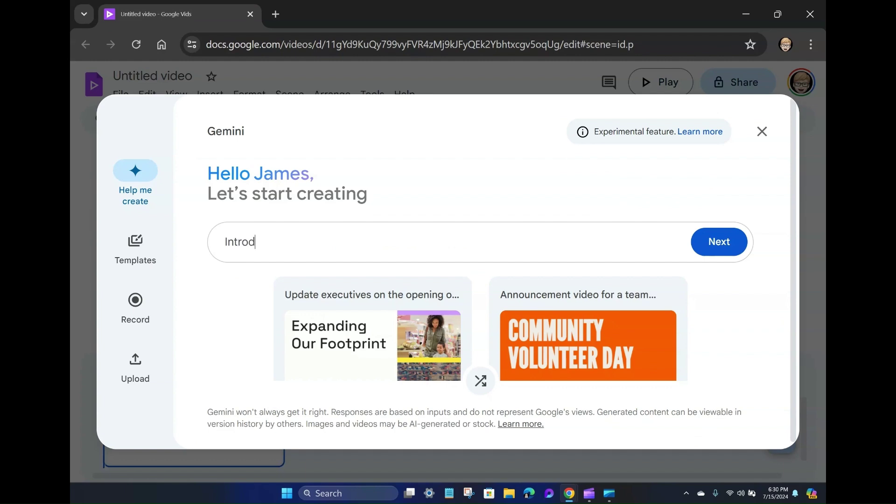
{"action": "type", "text": "ucing Gogole"}
{"action": "key", "text": "BackSpace"}
{"action": "key", "text": "BackSpace"}
{"action": "key", "text": "BackSpace"}
{"action": "key", "text": "BackSpace"}
{"action": "type", "text": "ogle AI and Google "}
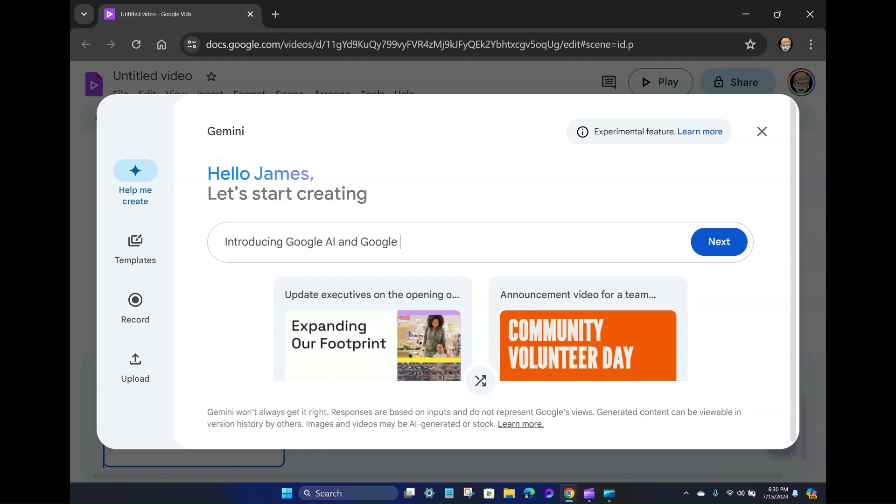
{"action": "type", "text": "Vids @"}
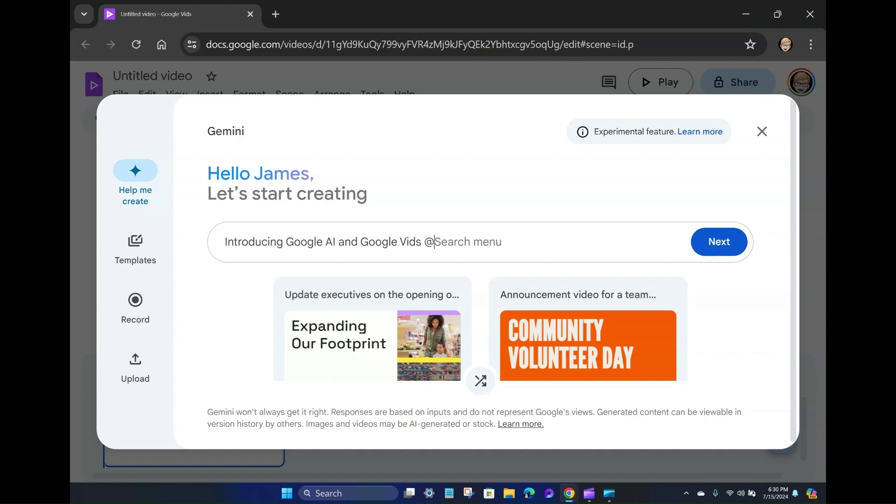
{"action": "type", "text": "G"}
{"action": "key", "text": "BackSpace"}
{"action": "key", "text": "BackSpace"}
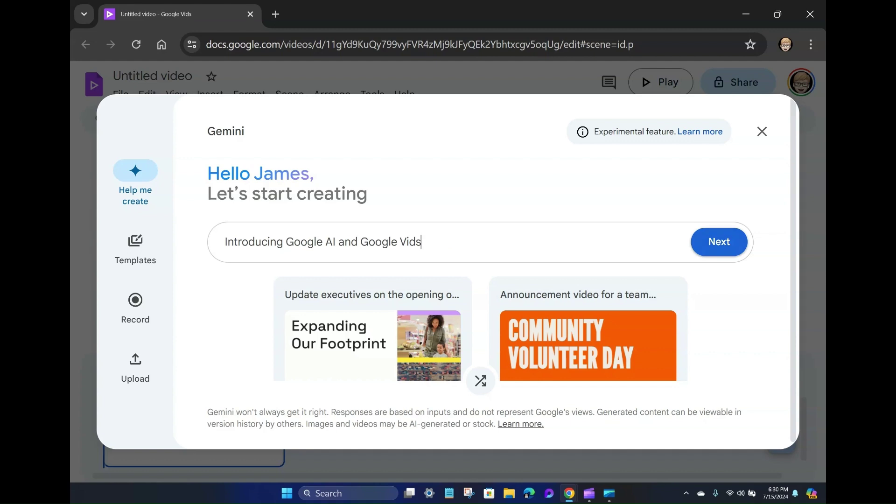
{"action": "key", "text": "Return"}
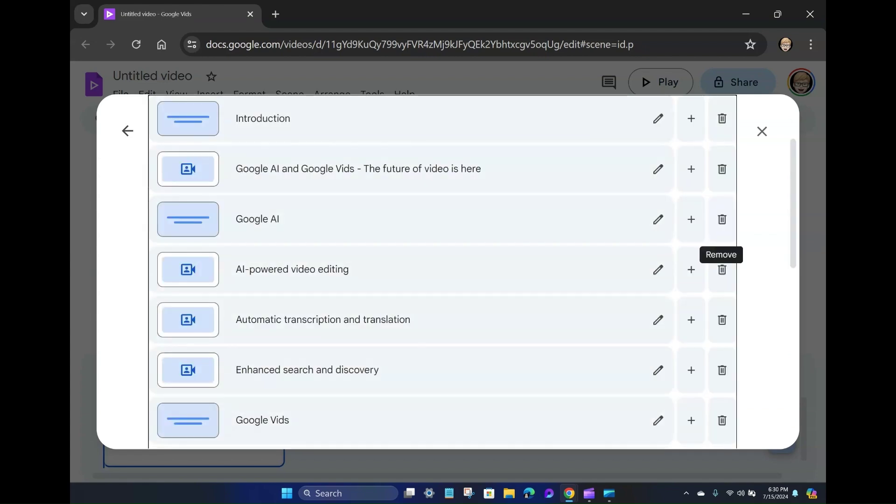
- Review the outline scenes from Introduction to Conclusion, leaving the Introduction title unchanged
{"action": "scroll", "coordinate": [442, 271], "scroll_direction": "up", "scroll_amount": 3}
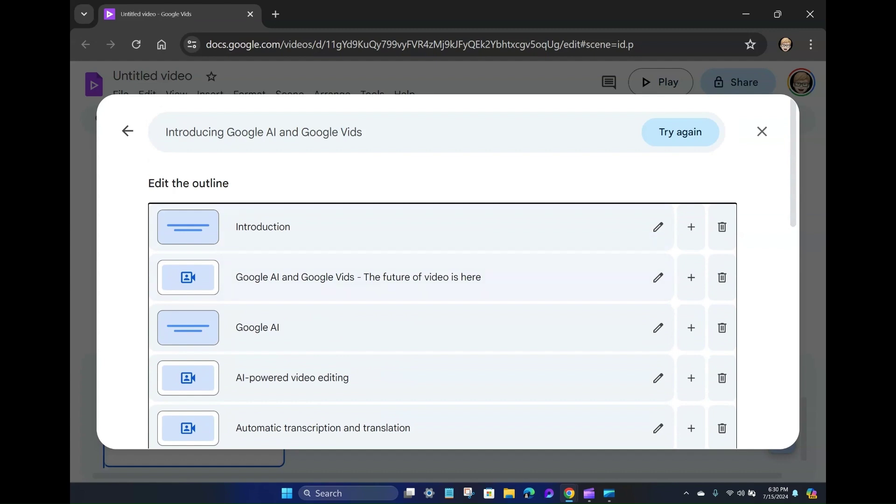
{"action": "scroll", "coordinate": [443, 271], "scroll_direction": "down", "scroll_amount": 3}
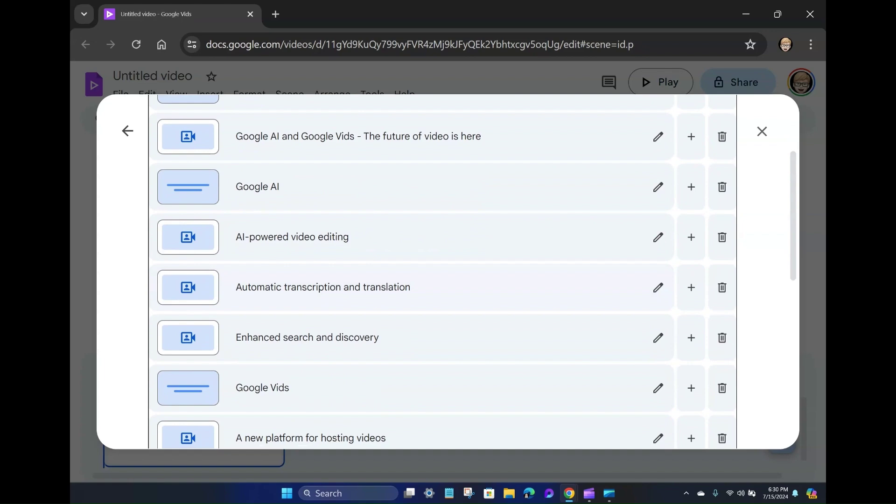
{"action": "scroll", "coordinate": [443, 271], "scroll_direction": "down", "scroll_amount": 2}
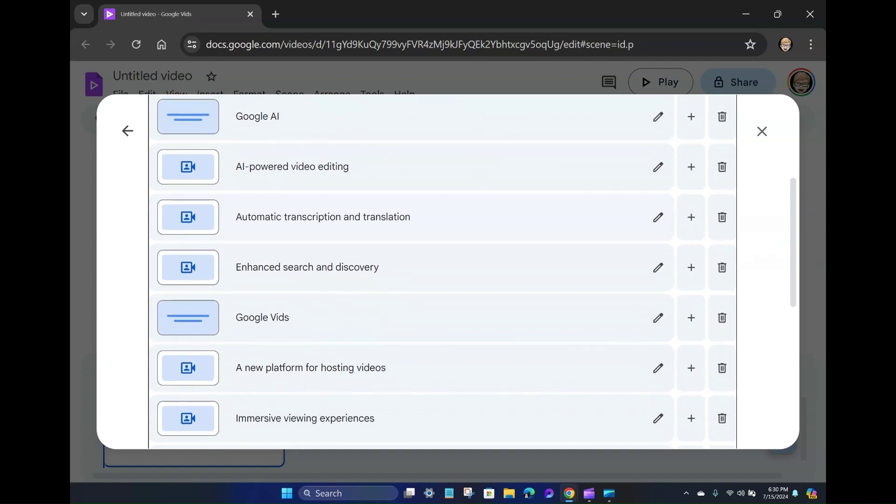
{"action": "scroll", "coordinate": [442, 270], "scroll_direction": "down", "scroll_amount": 3}
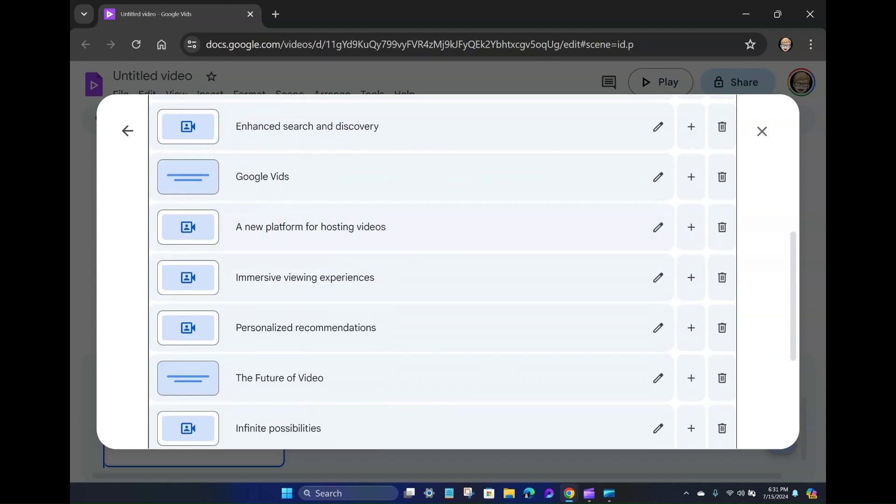
{"action": "scroll", "coordinate": [442, 271], "scroll_direction": "down", "scroll_amount": 2}
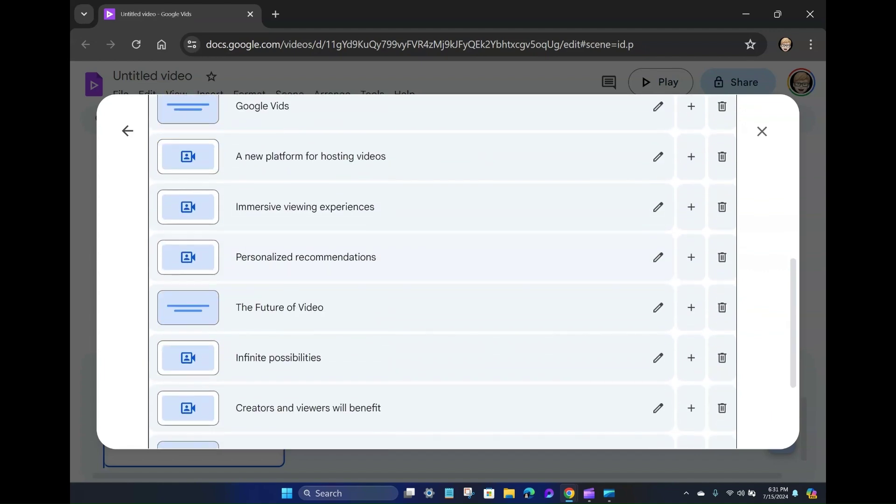
{"action": "scroll", "coordinate": [442, 271], "scroll_direction": "down", "scroll_amount": 2}
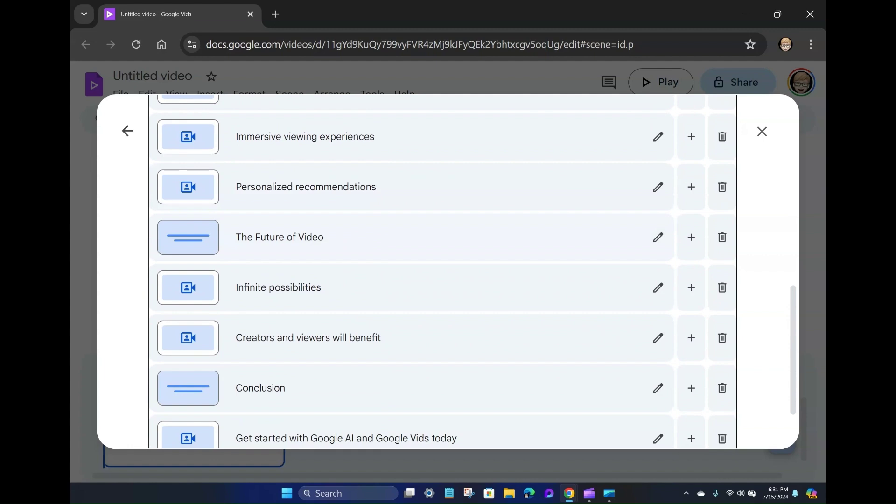
{"action": "scroll", "coordinate": [443, 271], "scroll_direction": "down", "scroll_amount": 2}
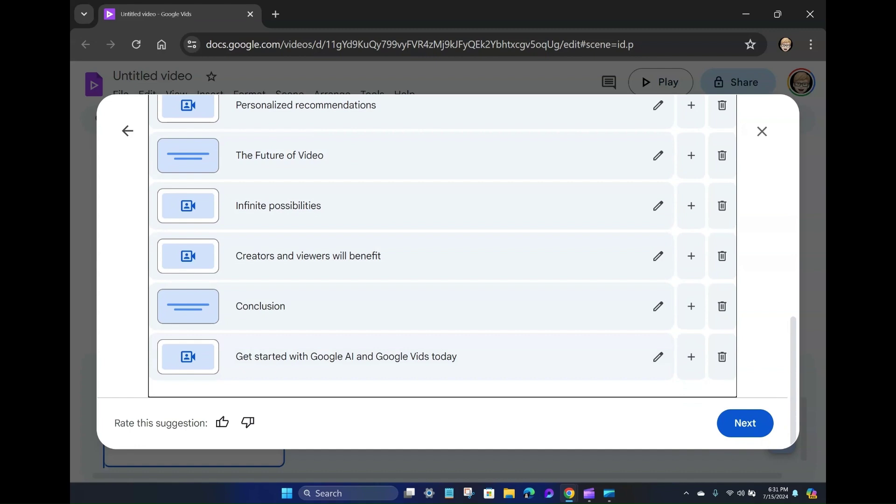
{"action": "scroll", "coordinate": [443, 271], "scroll_direction": "up", "scroll_amount": 14}
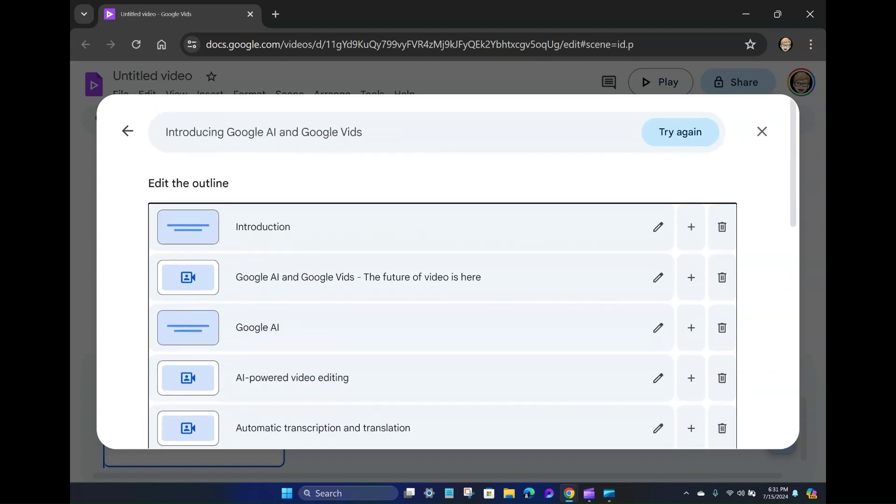
{"action": "left_click", "coordinate": [236, 227]}
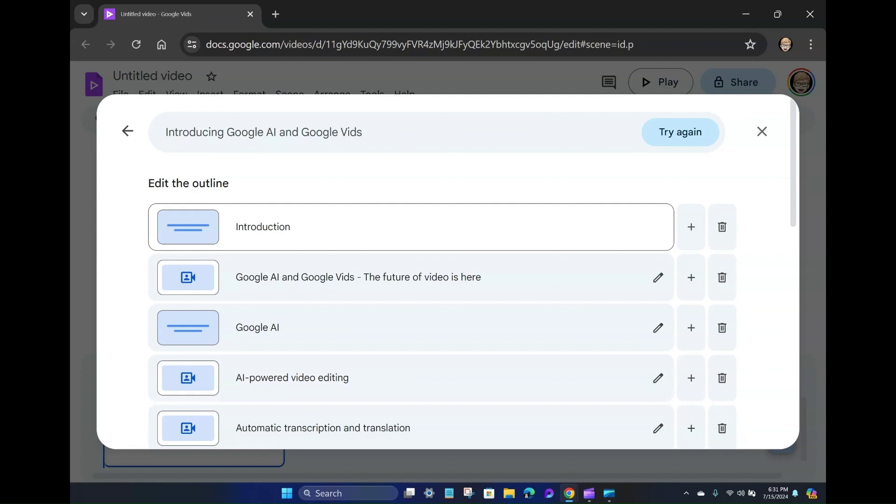
{"action": "key", "text": "Escape"}
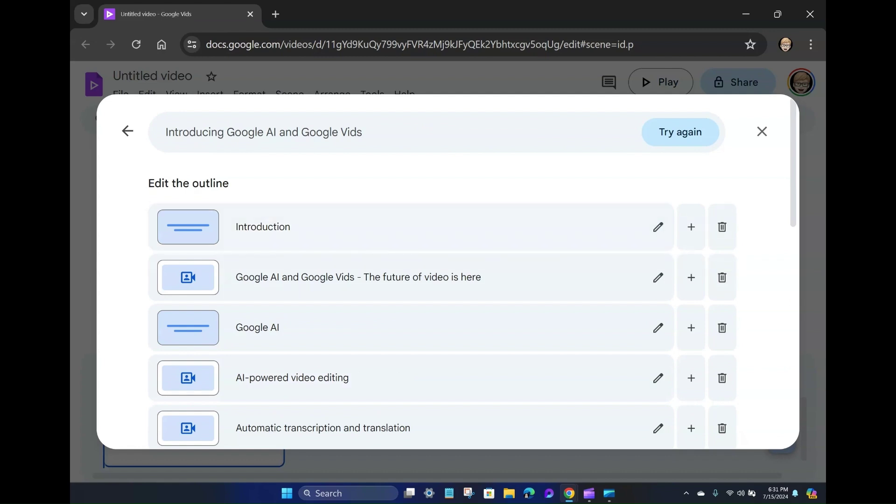
{"action": "scroll", "coordinate": [442, 271], "scroll_direction": "down", "scroll_amount": 10}
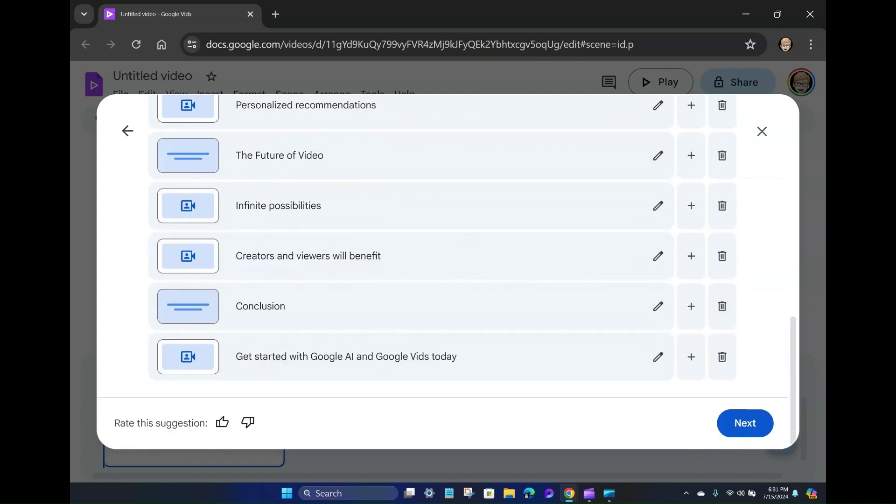
- Move from the outline to the design list and select the purple YOUR TITLE template
{"action": "left_click", "coordinate": [745, 423]}
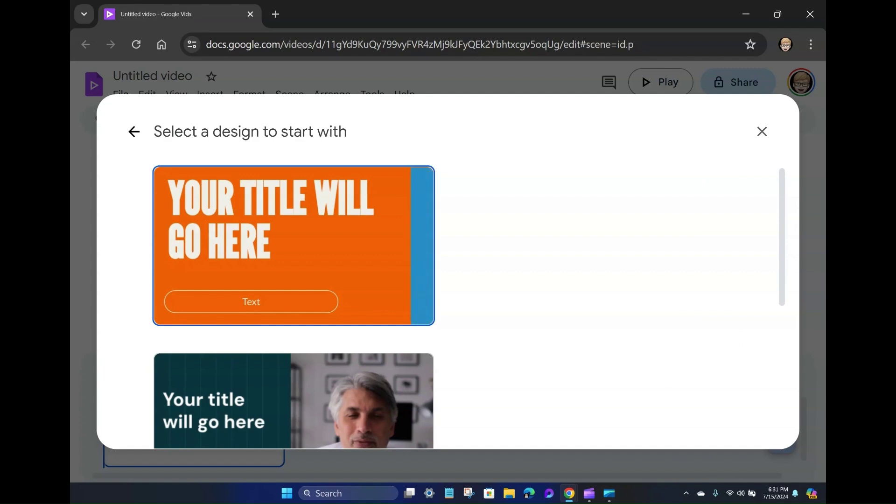
{"action": "scroll", "coordinate": [294, 304], "scroll_direction": "down", "scroll_amount": 5}
{"action": "scroll", "coordinate": [294, 303], "scroll_direction": "up", "scroll_amount": 3}
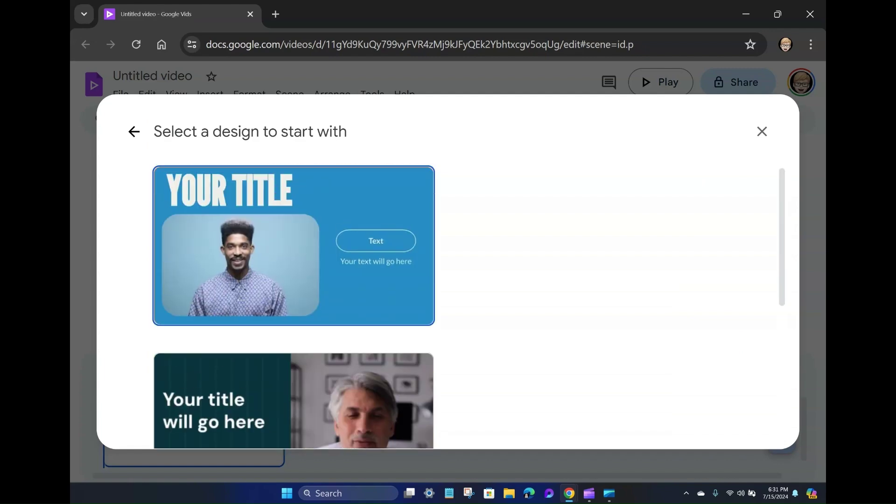
{"action": "scroll", "coordinate": [294, 304], "scroll_direction": "down", "scroll_amount": 3}
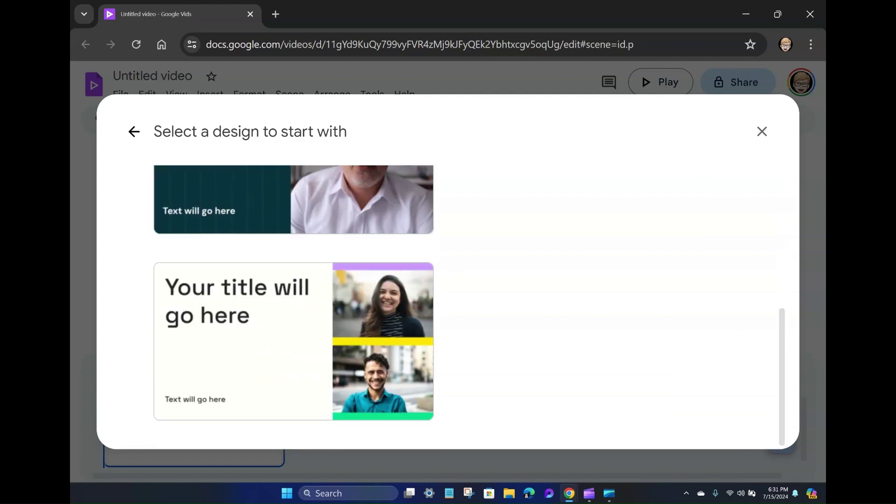
{"action": "scroll", "coordinate": [286, 273], "scroll_direction": "up", "scroll_amount": 4}
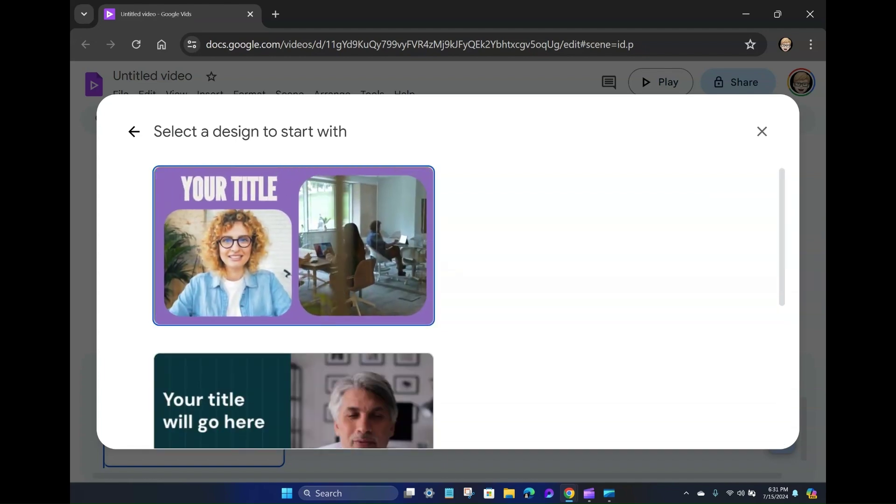
{"action": "left_click", "coordinate": [285, 273]}
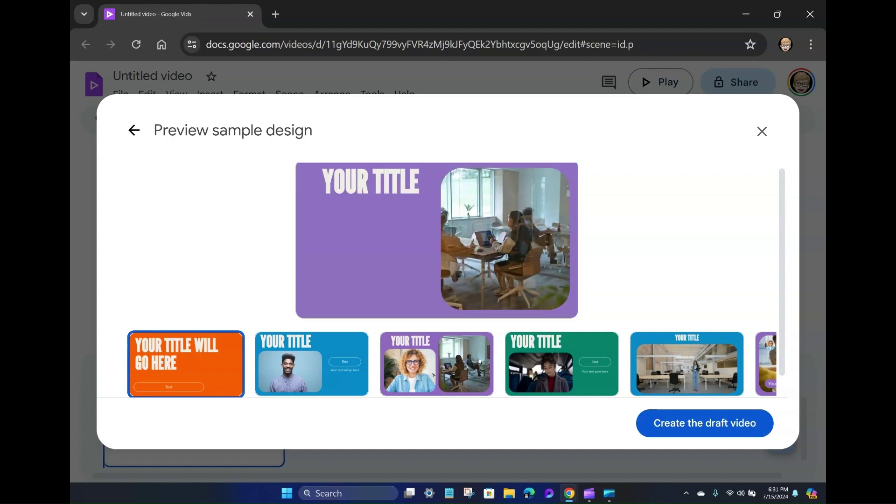
- Build the 01:22.3 draft video from the chosen design and rate it thumbs-up
{"action": "left_click", "coordinate": [704, 423]}
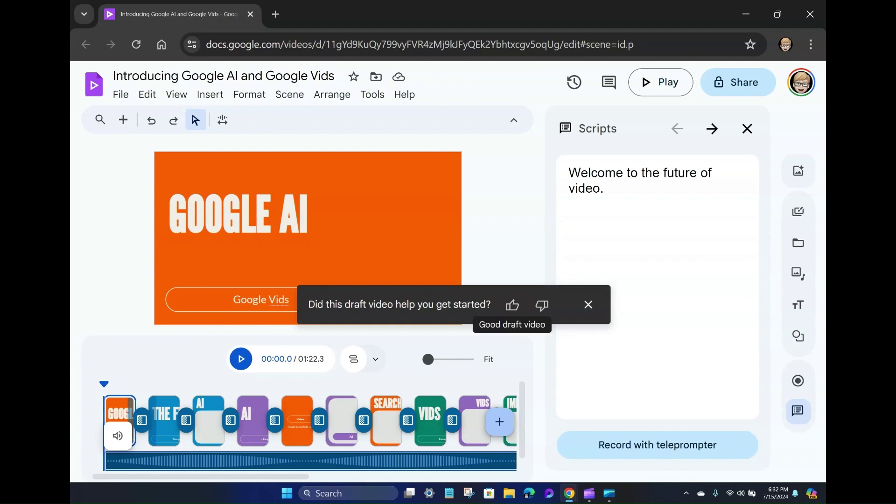
{"action": "left_click", "coordinate": [512, 305]}
{"action": "left_click", "coordinate": [624, 416]}
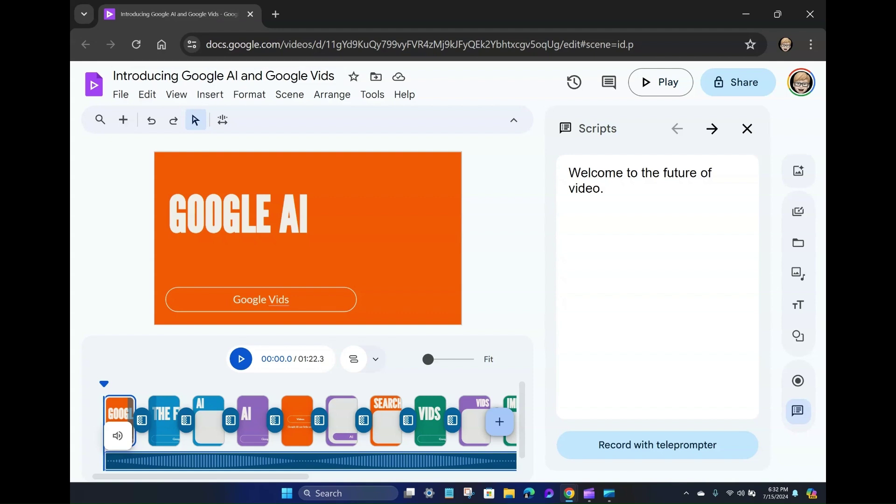
{"action": "left_click", "coordinate": [121, 94]}
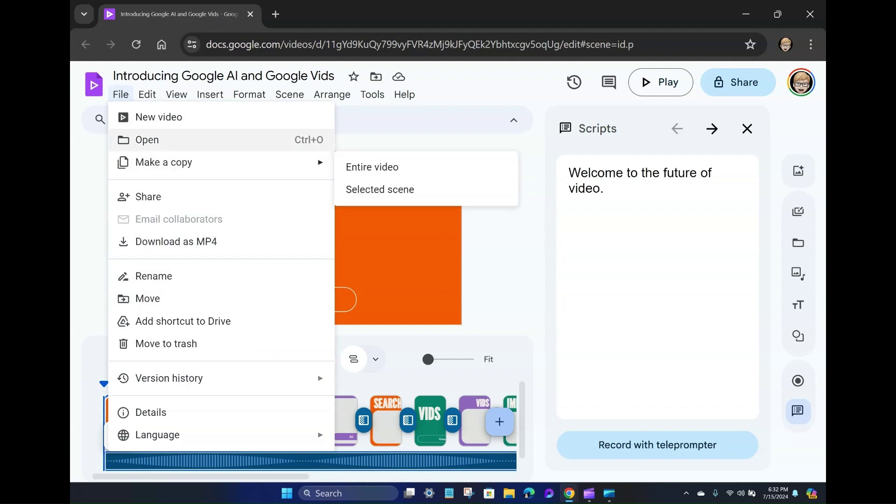
{"action": "mouse_move", "coordinate": [147, 94]}
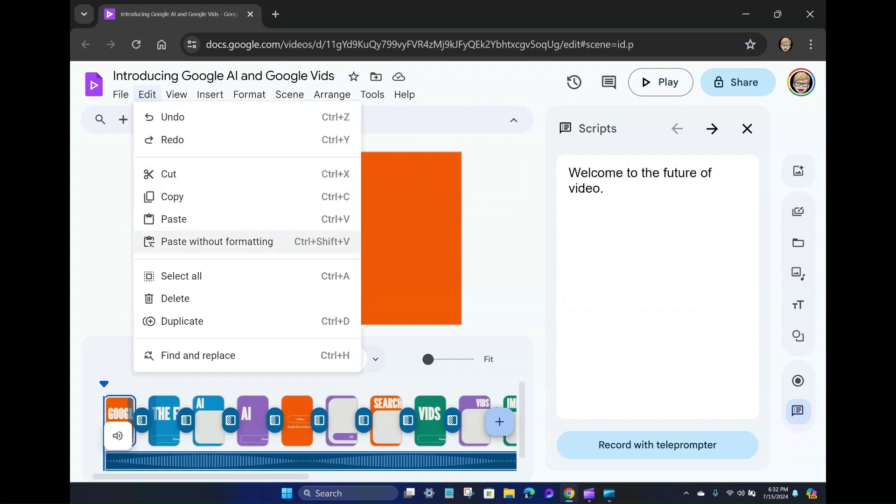
{"action": "mouse_move", "coordinate": [177, 95]}
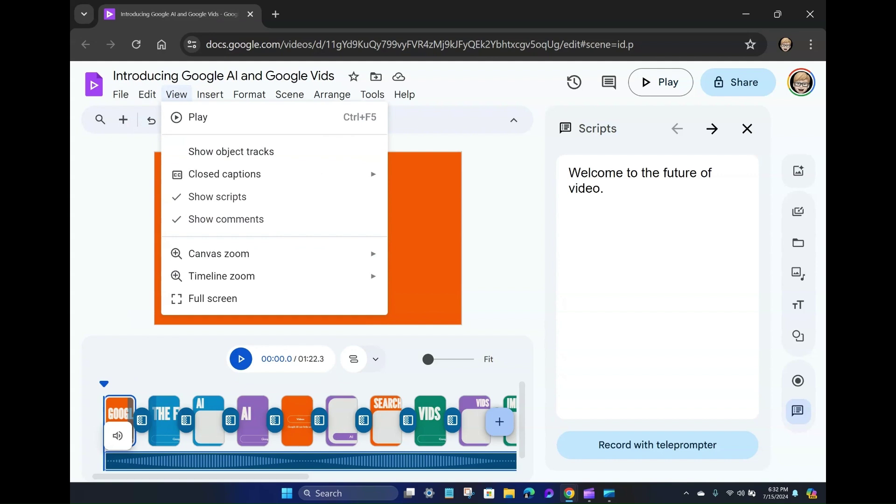
{"action": "mouse_move", "coordinate": [218, 253]}
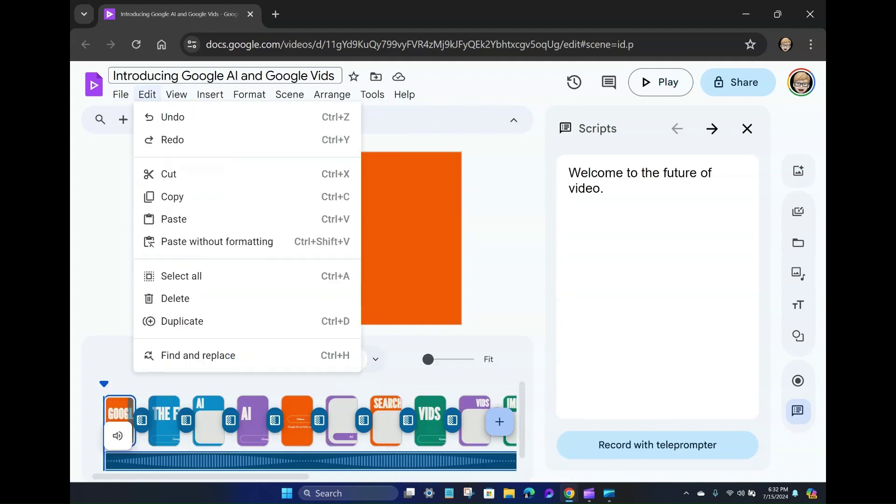
{"action": "mouse_move", "coordinate": [211, 95]}
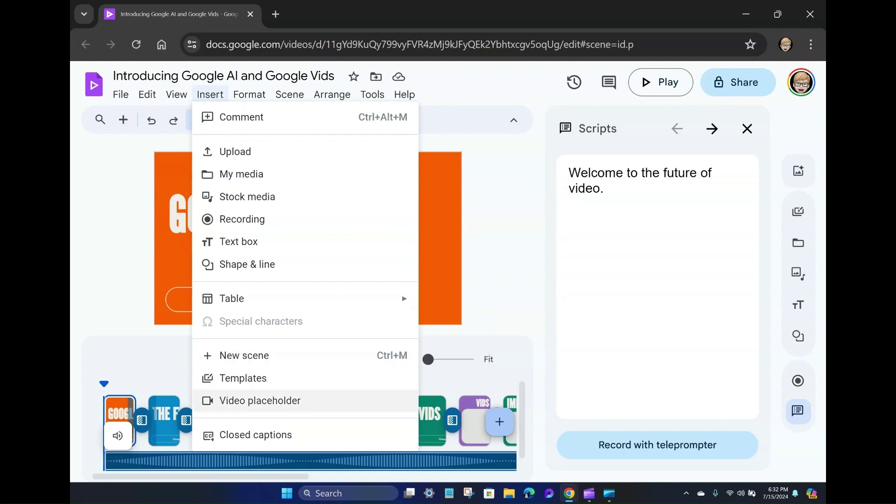
{"action": "mouse_move", "coordinate": [249, 95]}
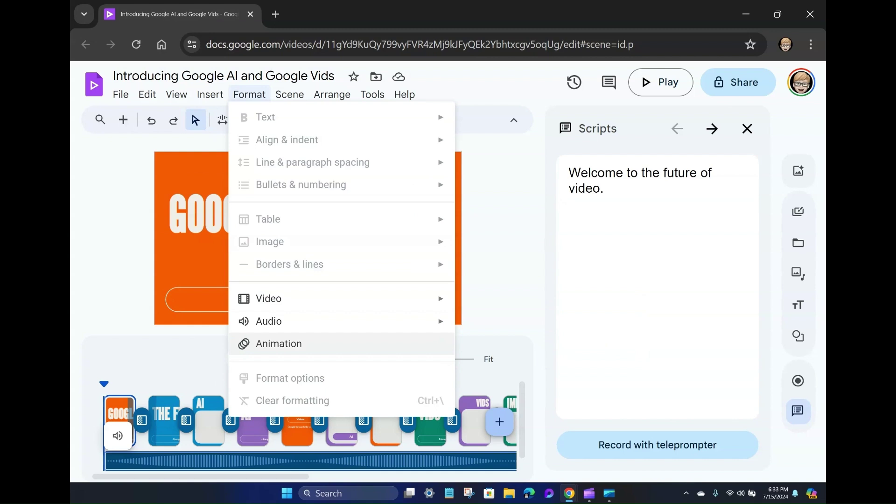
{"action": "mouse_move", "coordinate": [290, 95]}
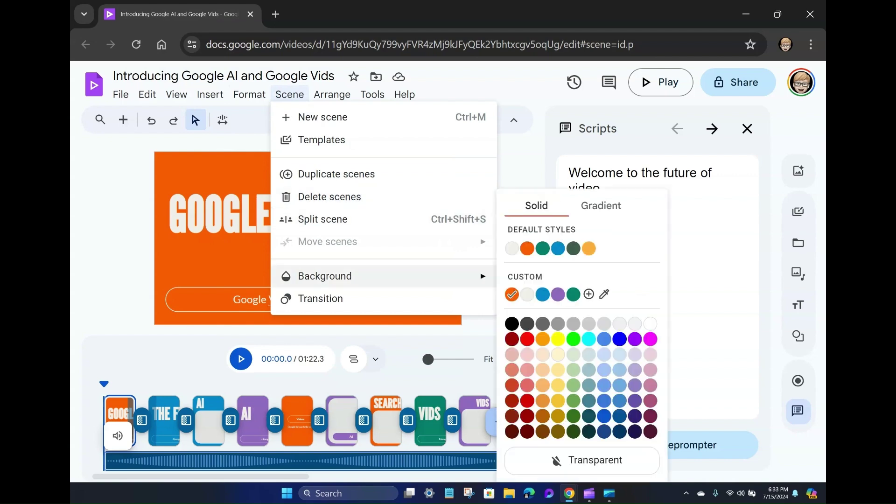
{"action": "mouse_move", "coordinate": [331, 95]}
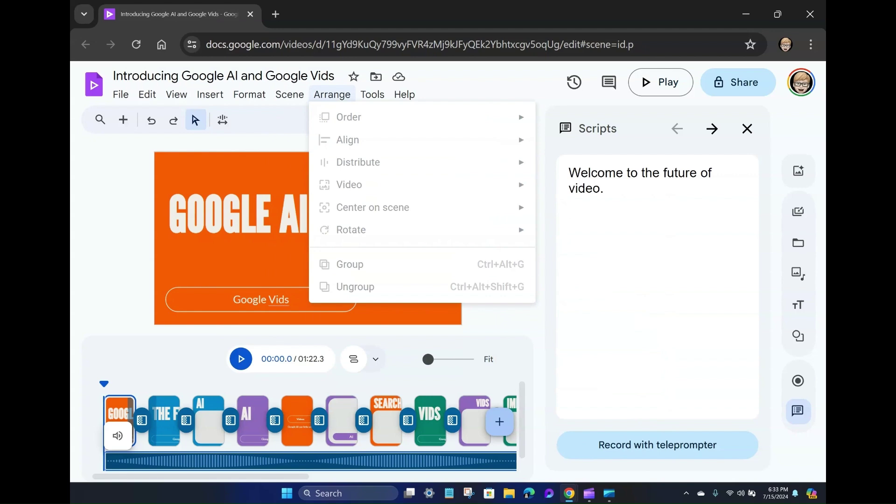
{"action": "mouse_move", "coordinate": [372, 95]}
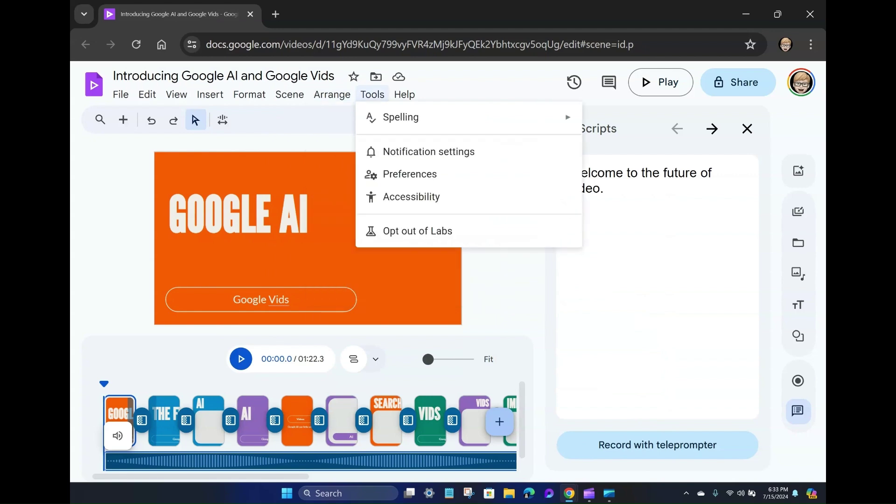
{"action": "mouse_move", "coordinate": [404, 95]}
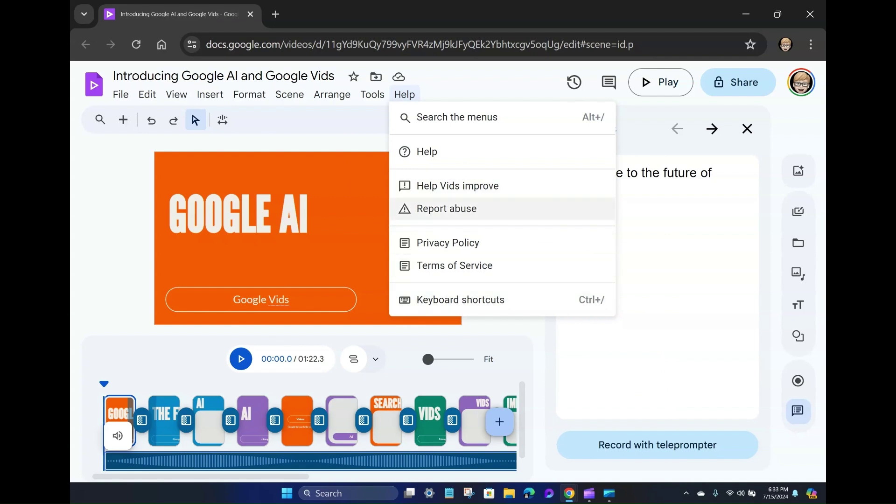
{"action": "key", "text": "Escape"}
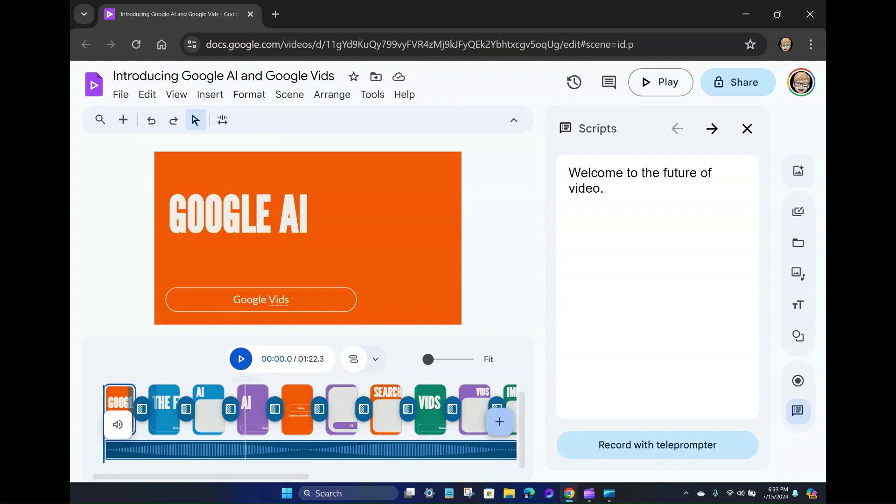
{"action": "scroll", "coordinate": [308, 427], "scroll_direction": "down", "scroll_amount": 1}
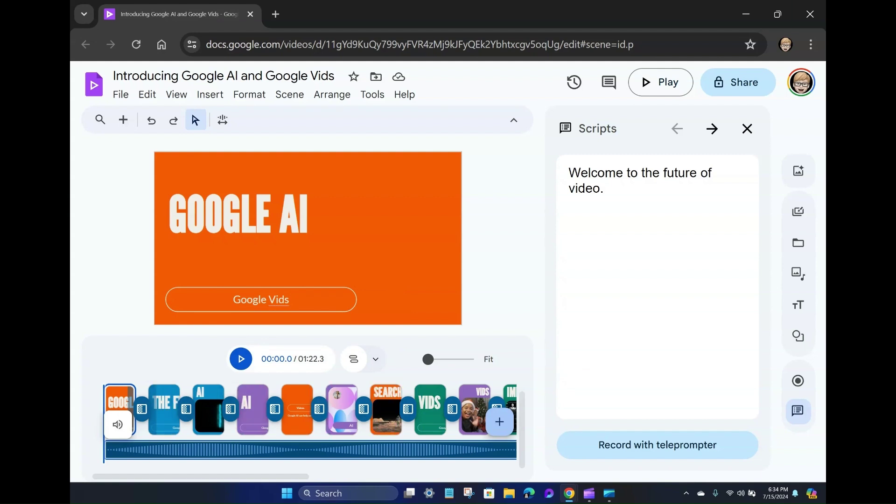
- Step through each scene's script, from THE FUTURE through EDIT, SEARCH, IMMERSIVE and CREATORS, to the final VIDS
{"action": "left_click", "coordinate": [713, 129]}
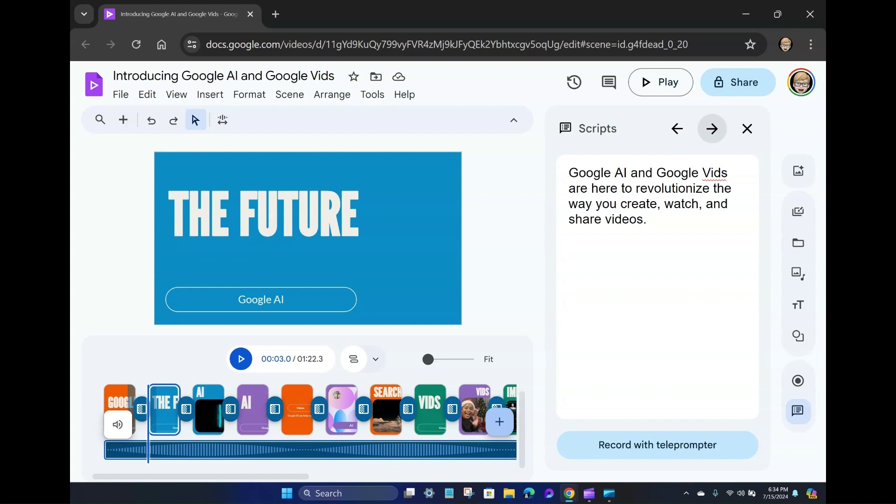
{"action": "left_click", "coordinate": [712, 129]}
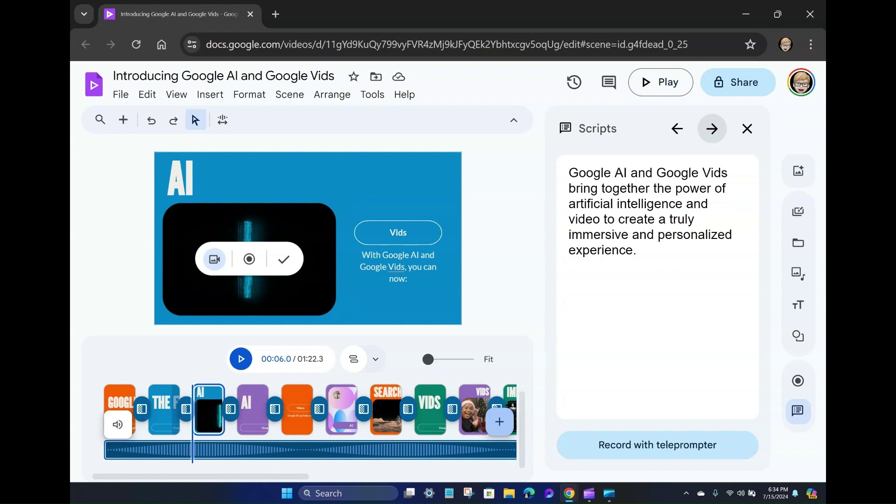
{"action": "left_click", "coordinate": [712, 128]}
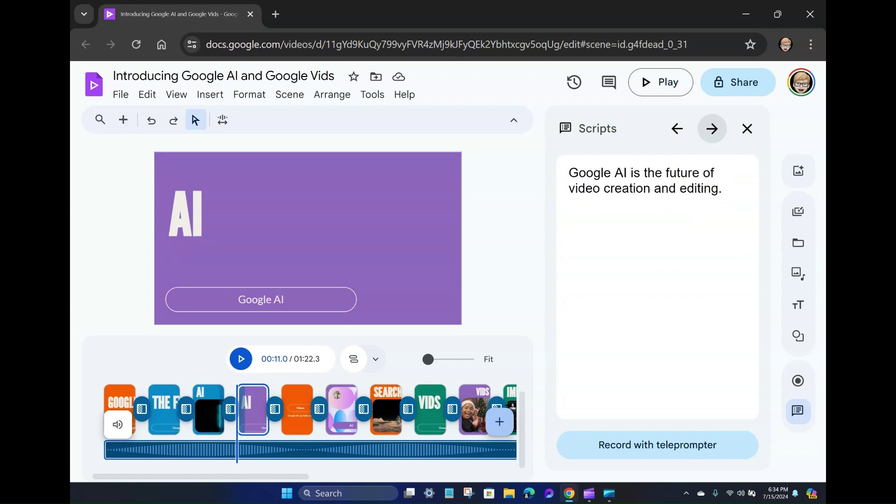
{"action": "left_click", "coordinate": [712, 128]}
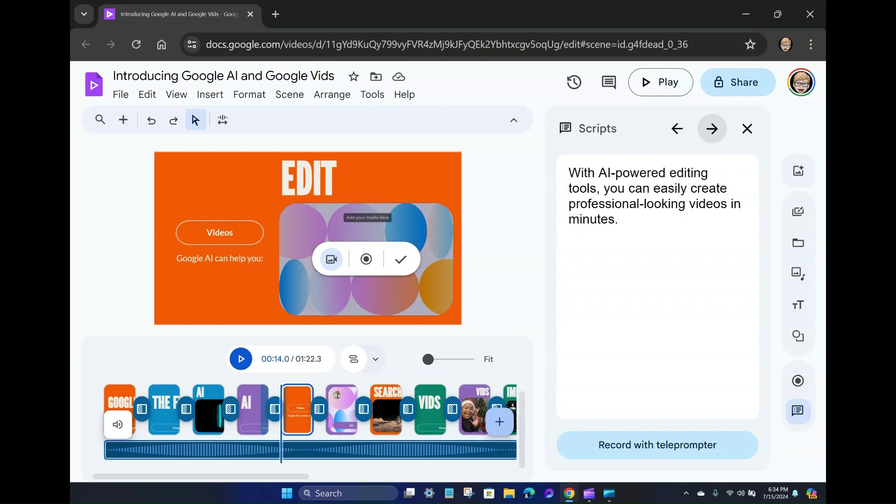
{"action": "left_click", "coordinate": [712, 129]}
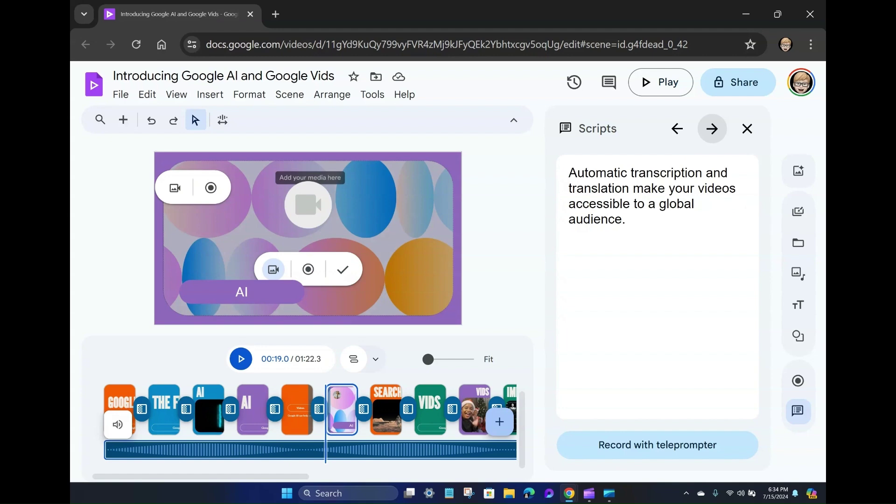
{"action": "left_click", "coordinate": [712, 128]}
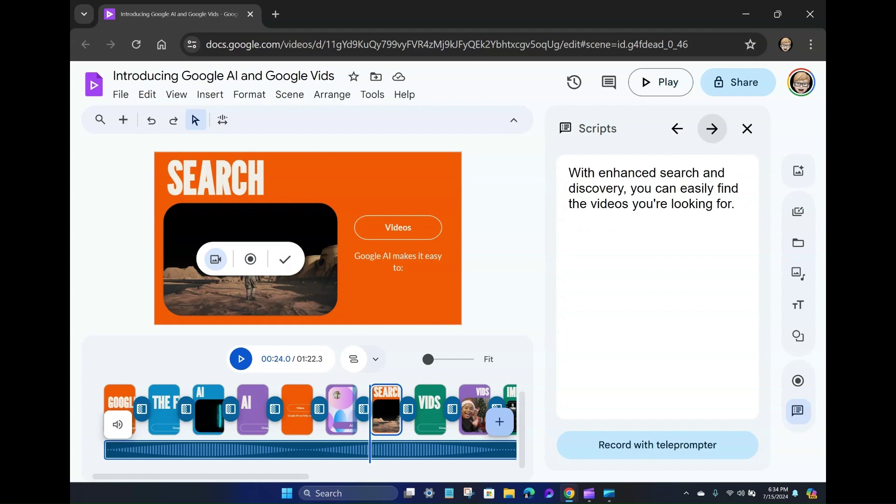
{"action": "left_click", "coordinate": [712, 128]}
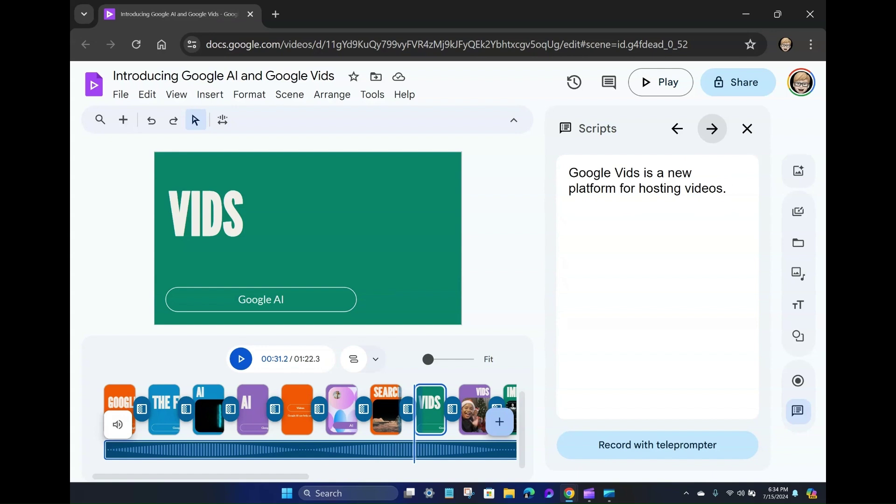
{"action": "left_click", "coordinate": [712, 128]}
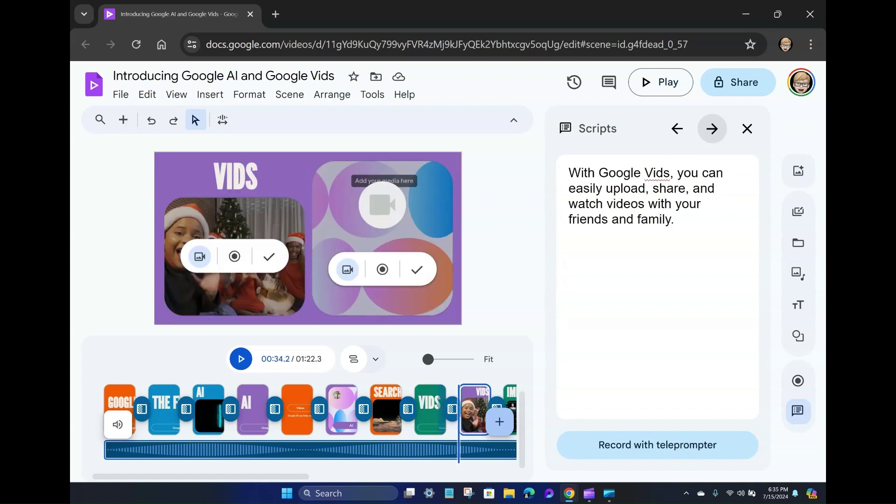
{"action": "left_click", "coordinate": [712, 129]}
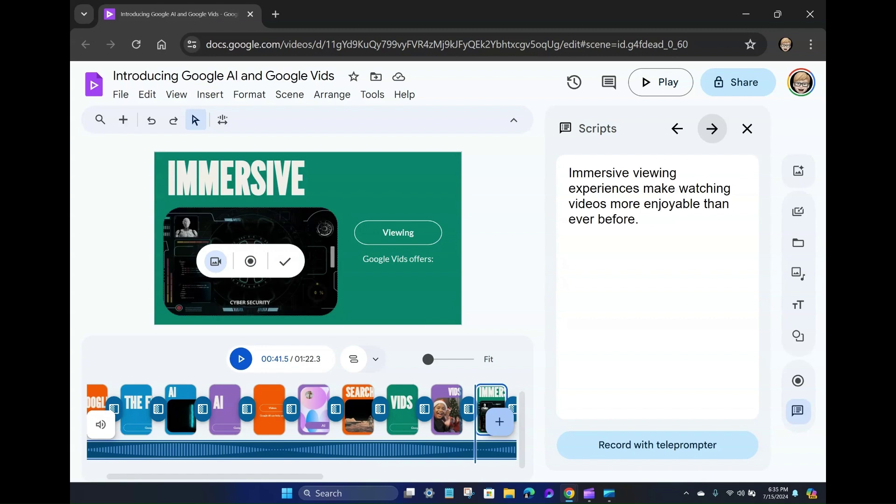
{"action": "left_click", "coordinate": [712, 128]}
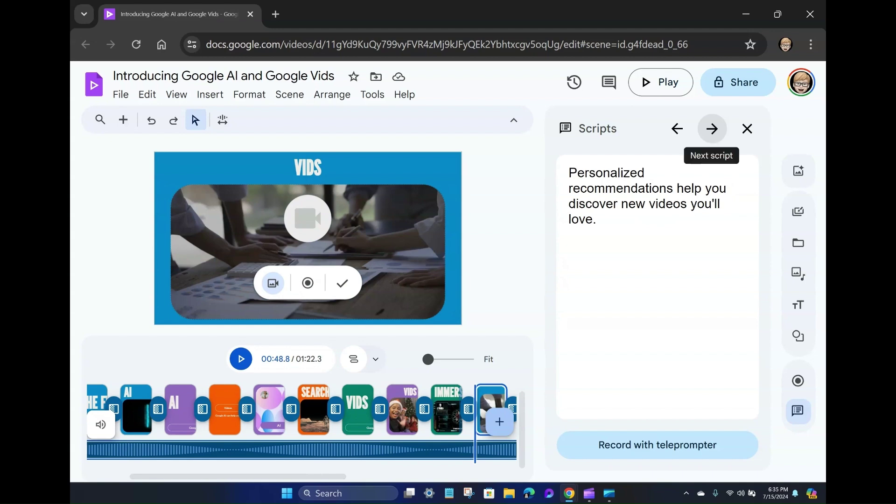
{"action": "left_click", "coordinate": [711, 128]}
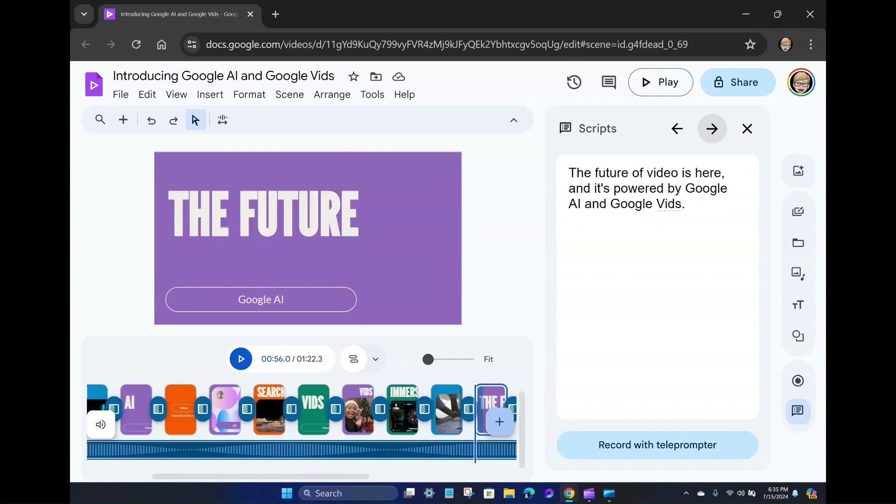
{"action": "left_click", "coordinate": [712, 129]}
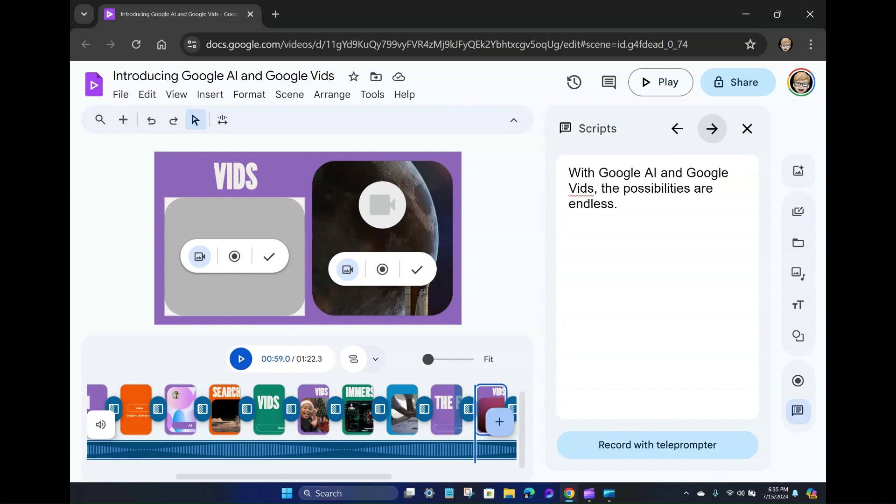
{"action": "left_click", "coordinate": [711, 128]}
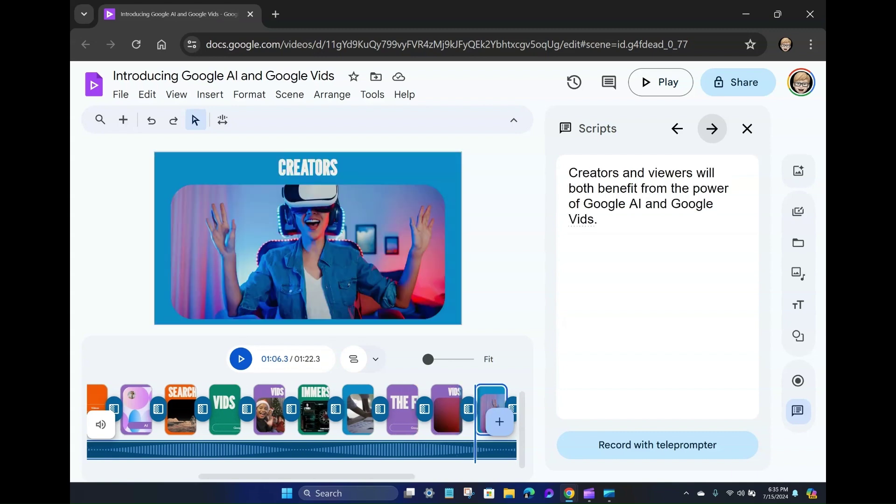
{"action": "left_click", "coordinate": [712, 128]}
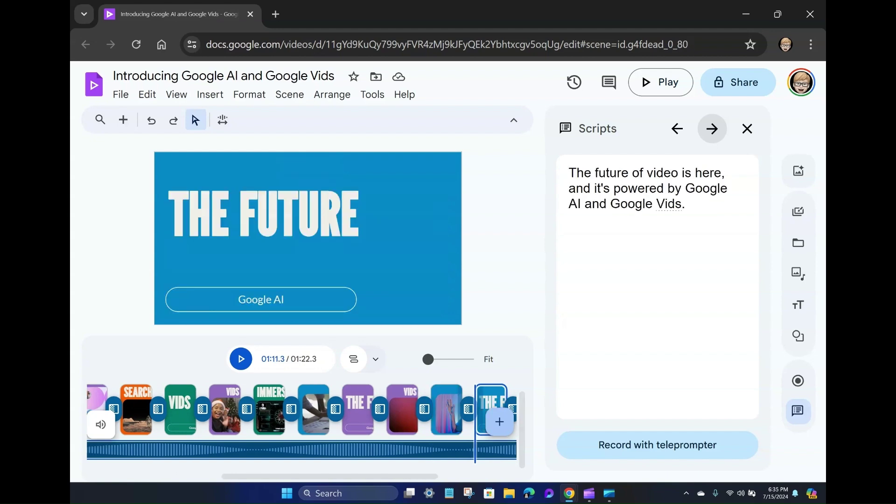
{"action": "left_click", "coordinate": [712, 129]}
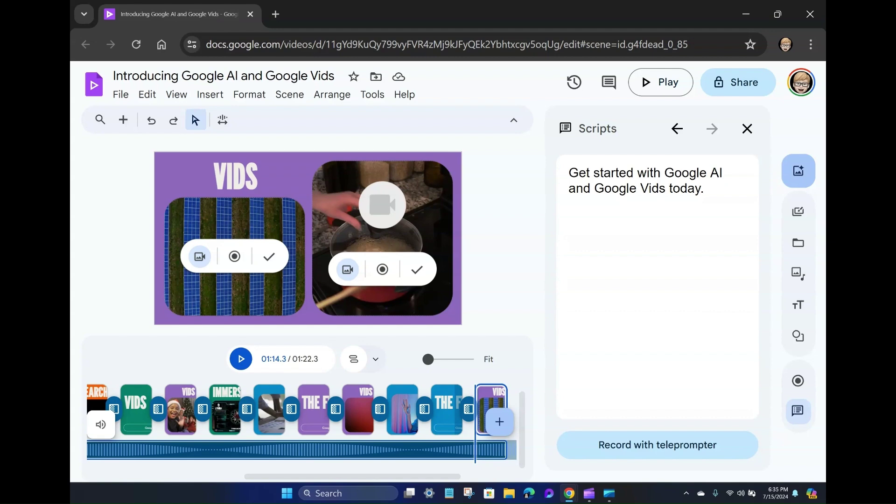
- Look through the Create an image, Templates and Stock media panels, checking the media type filter
{"action": "left_click", "coordinate": [799, 171]}
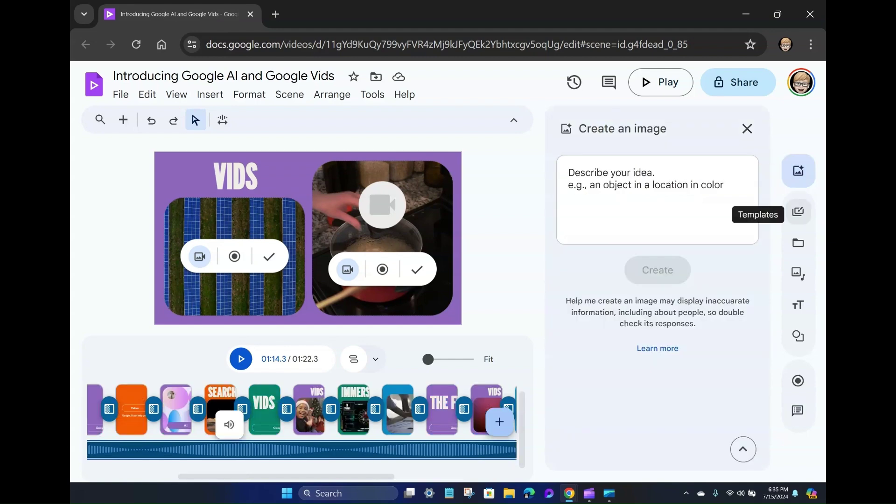
{"action": "left_click", "coordinate": [798, 212]}
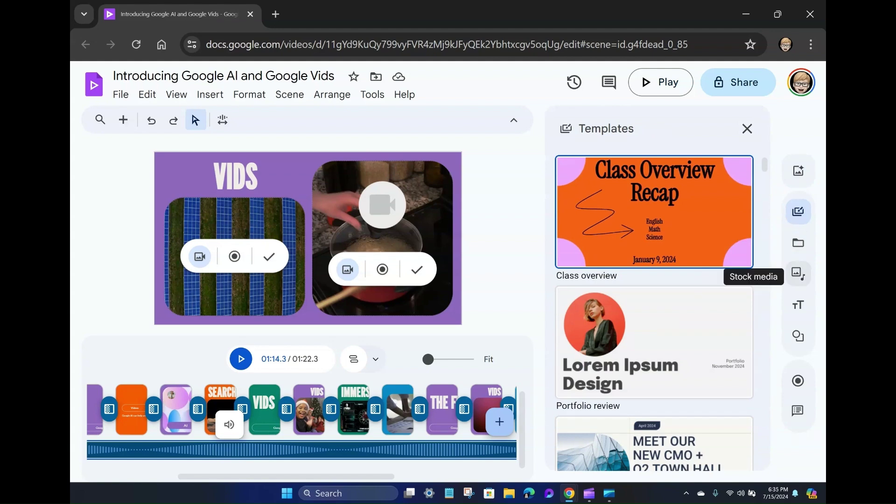
{"action": "left_click", "coordinate": [798, 274]}
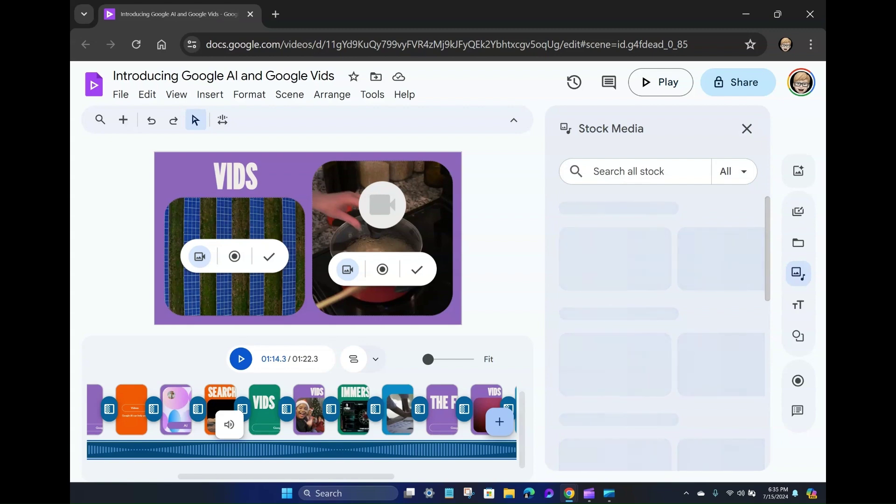
{"action": "left_click", "coordinate": [734, 171]}
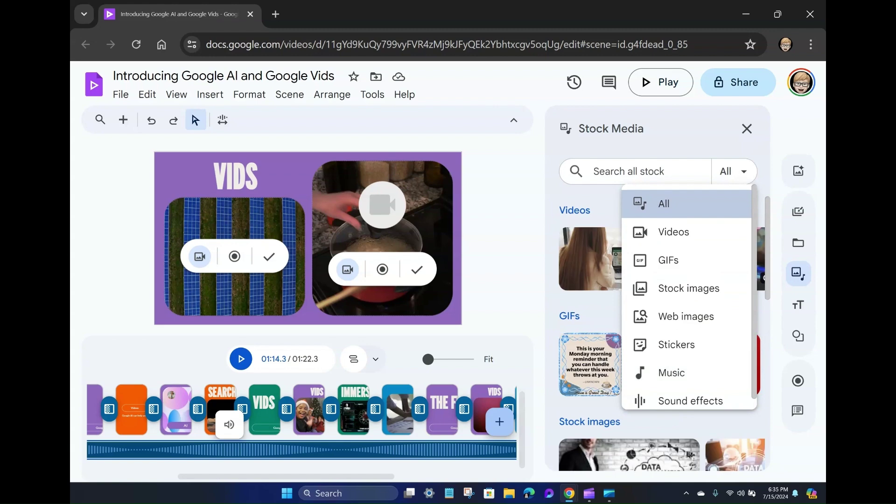
{"action": "key", "text": "Escape"}
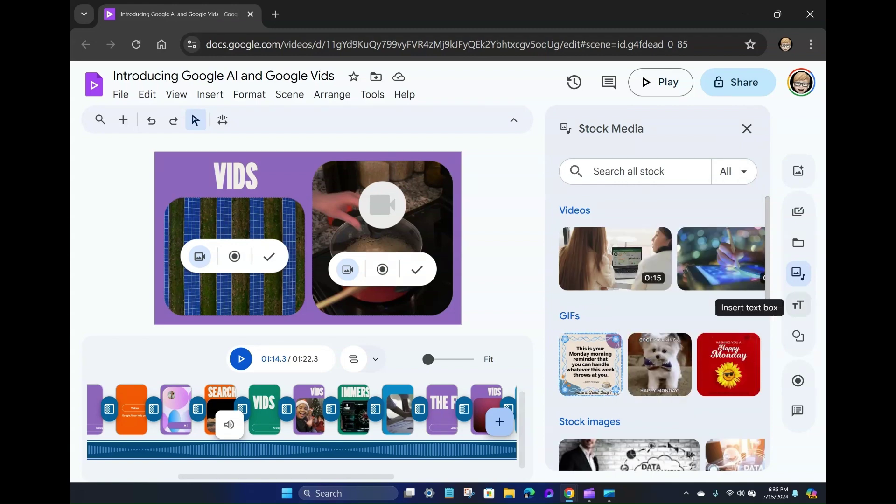
- Check the Text and Shape & line panels, then open the full-screen recording studio
{"action": "left_click", "coordinate": [798, 305]}
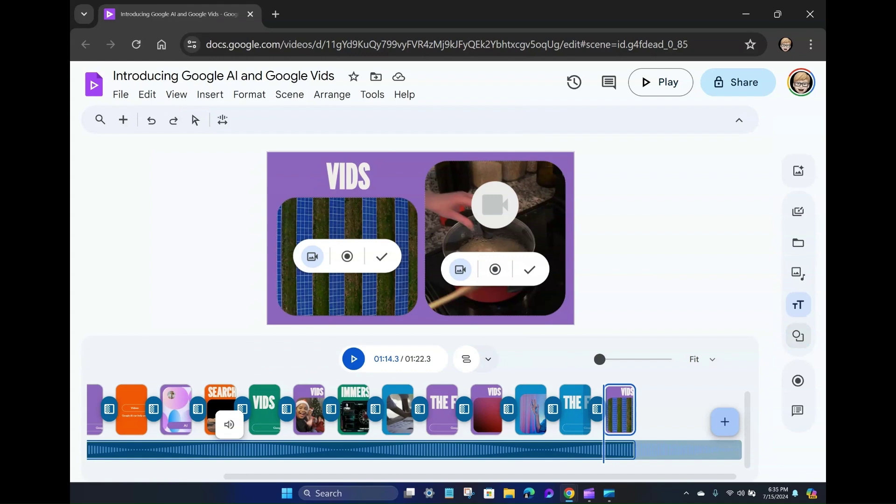
{"action": "left_click", "coordinate": [798, 337]}
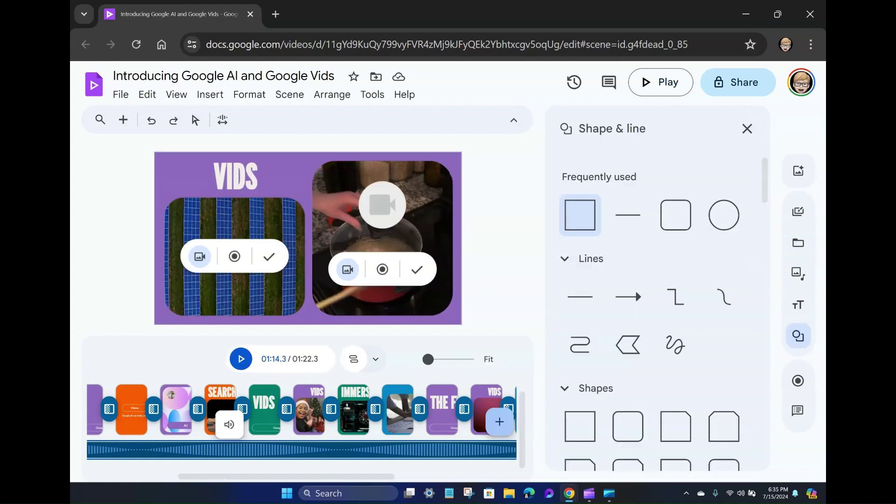
{"action": "left_click", "coordinate": [798, 381]}
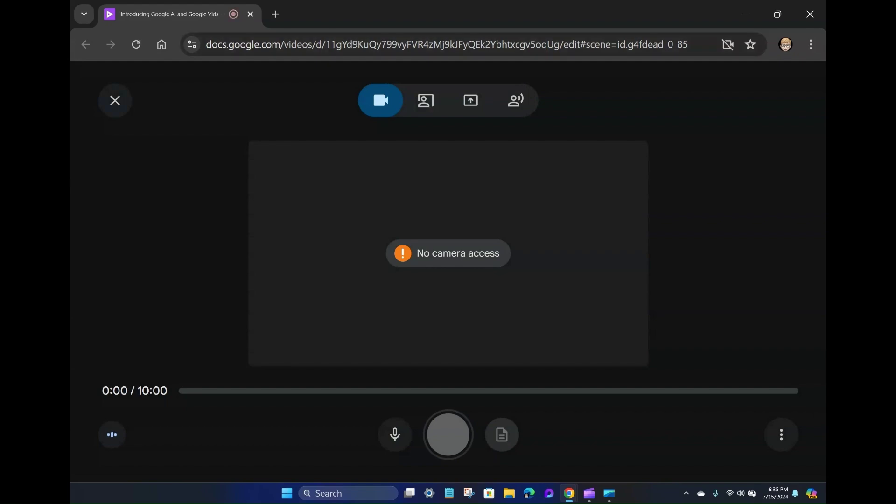
- Exit the recorder, reopen the Scripts panel, and step back to the CREATORS scene script
{"action": "key", "text": "Escape"}
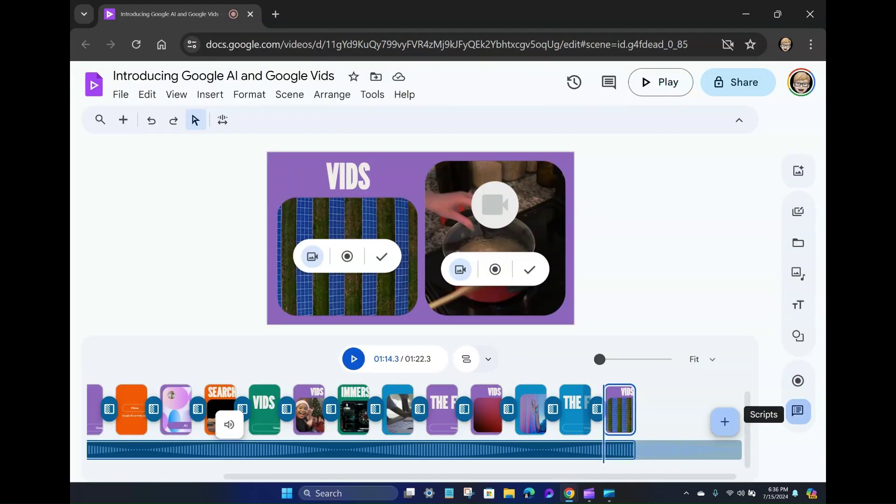
{"action": "left_click", "coordinate": [798, 410]}
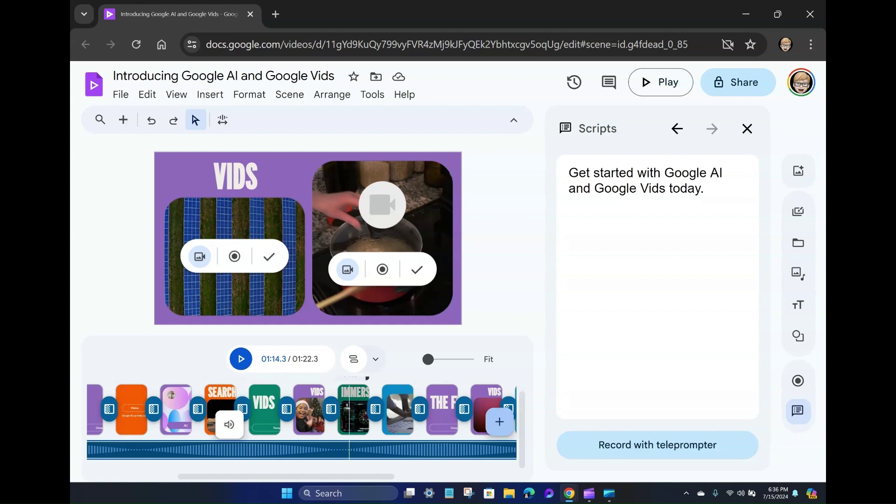
{"action": "left_click", "coordinate": [677, 128]}
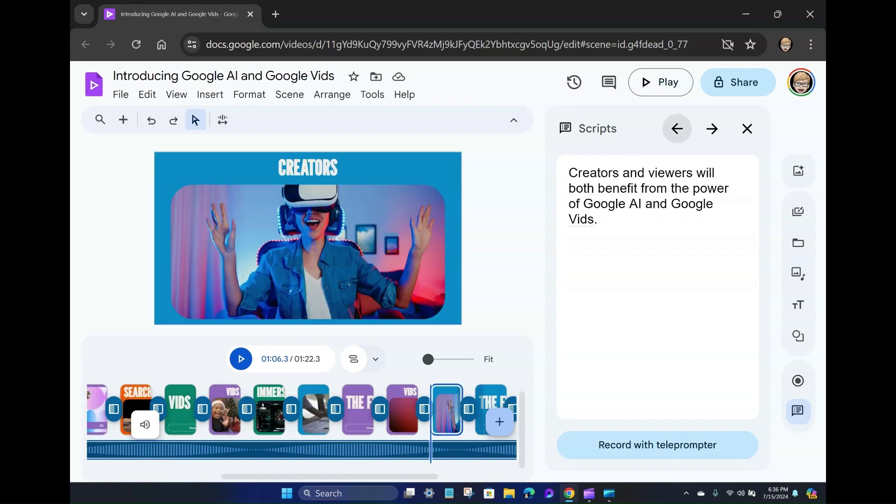
- Step back five scene scripts to reach the opening THE FUTURE scene
{"action": "left_click", "coordinate": [677, 128]}
{"action": "left_click", "coordinate": [677, 128]}
{"action": "left_click", "coordinate": [677, 129]}
{"action": "left_click", "coordinate": [677, 128]}
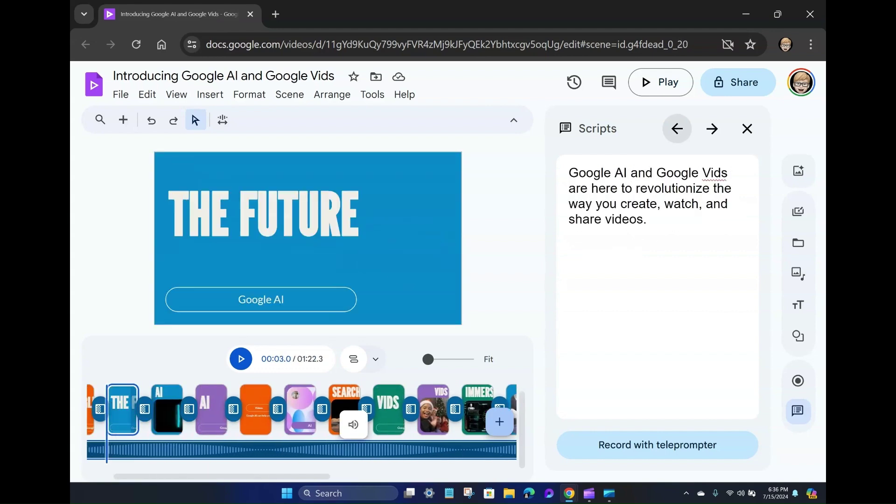
{"action": "left_click", "coordinate": [677, 128]}
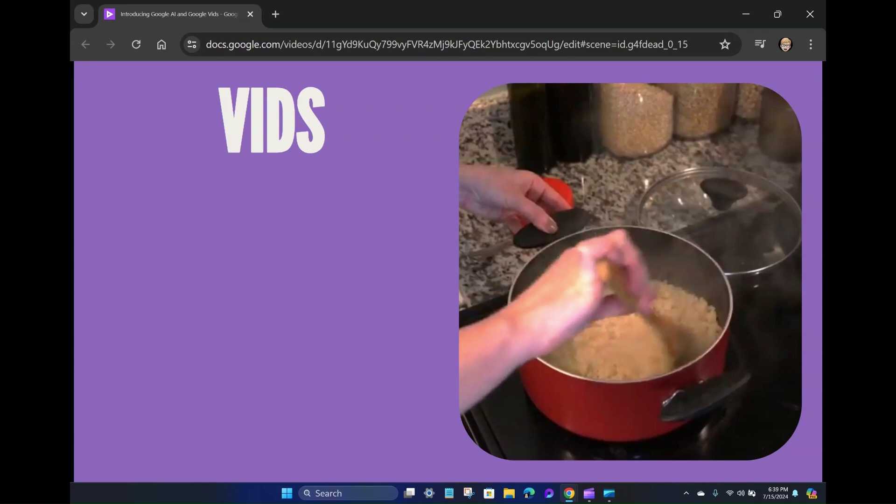
{"action": "mouse_move", "coordinate": [102, 450]}
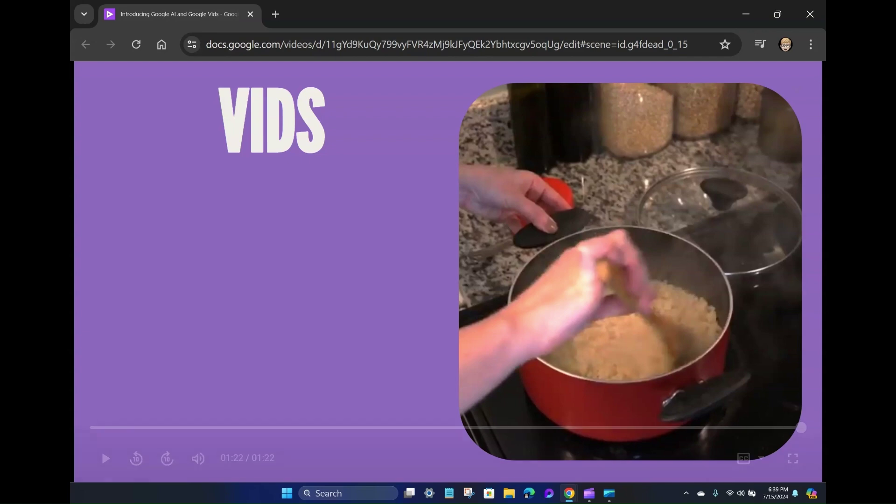